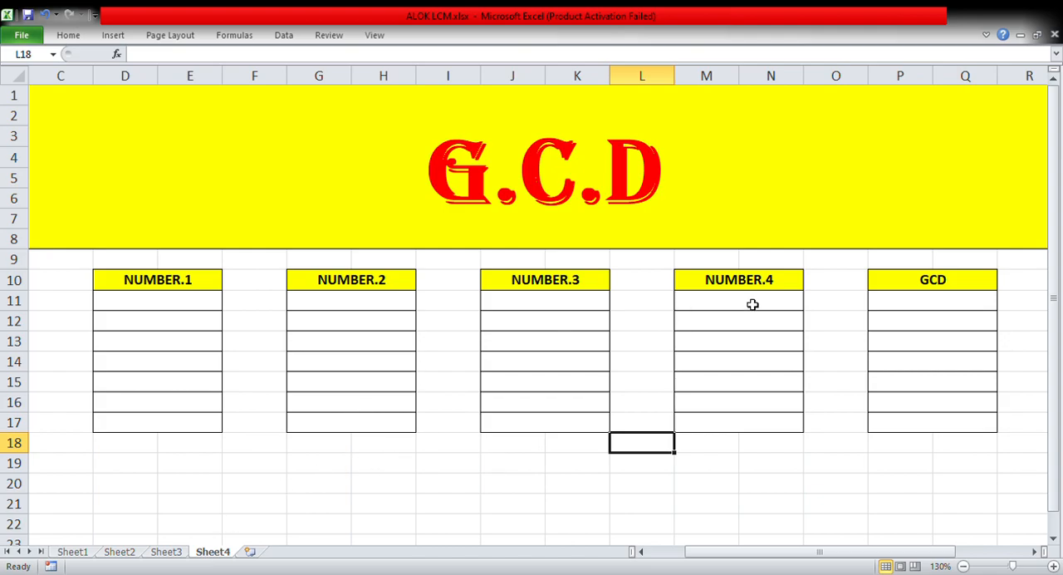
# Enter the formula =GCD(78,68,98) in cell P11 of the GCD column
pyautogui.click(916, 308)
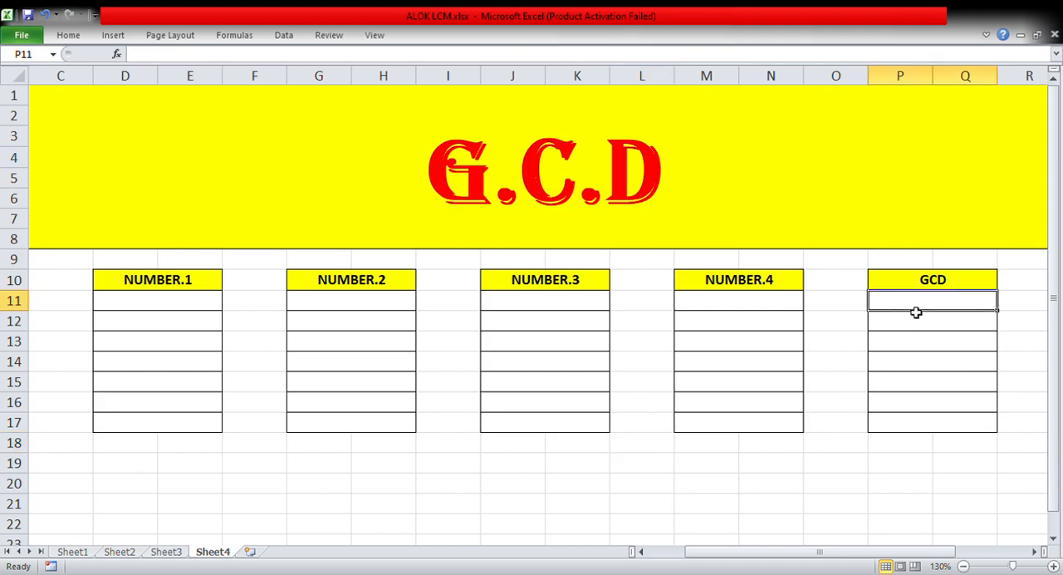
pyautogui.write('=')
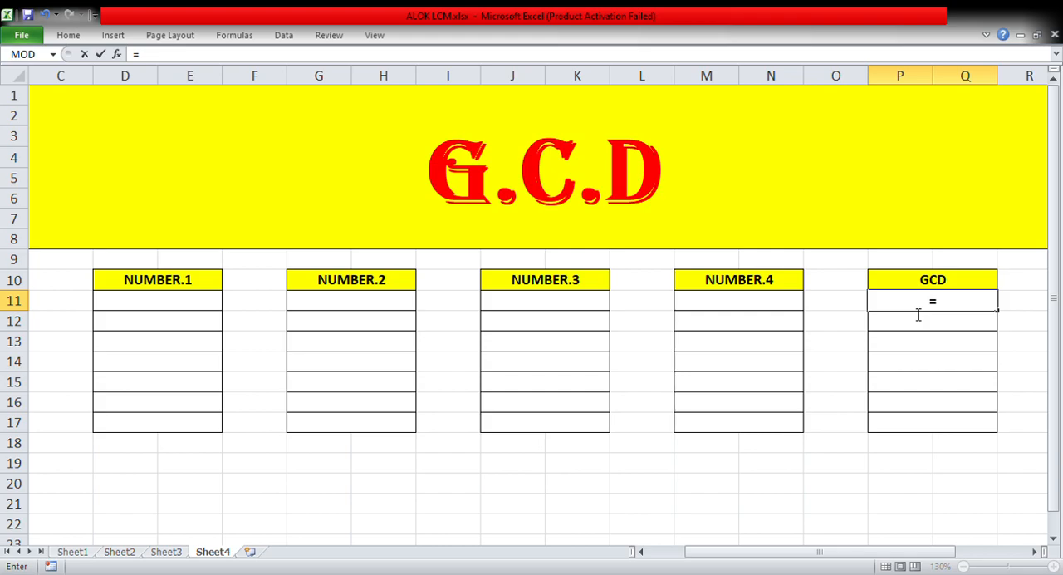
pyautogui.write('GCD(')
pyautogui.write('78,68')
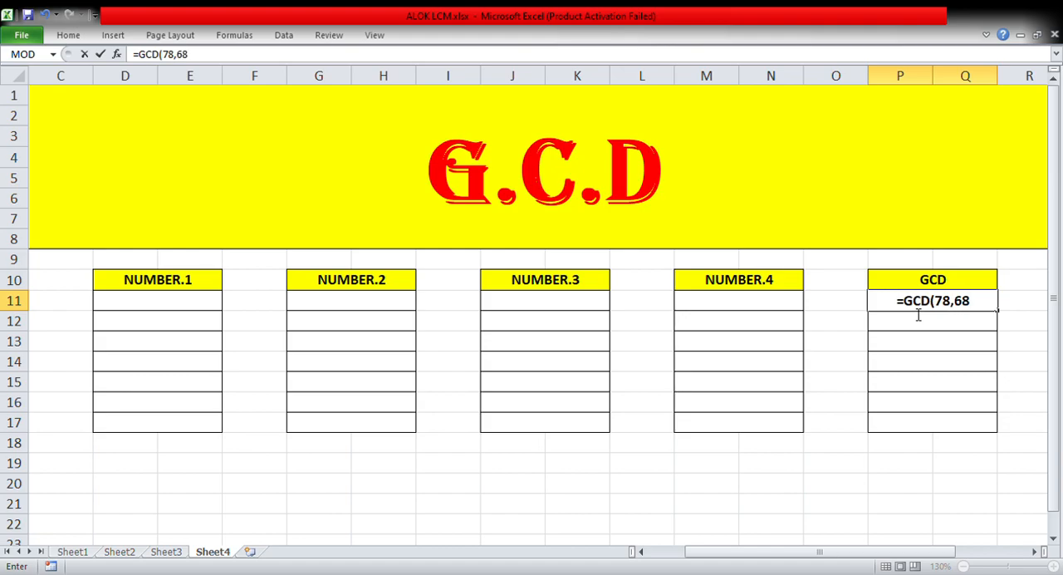
pyautogui.write(',')
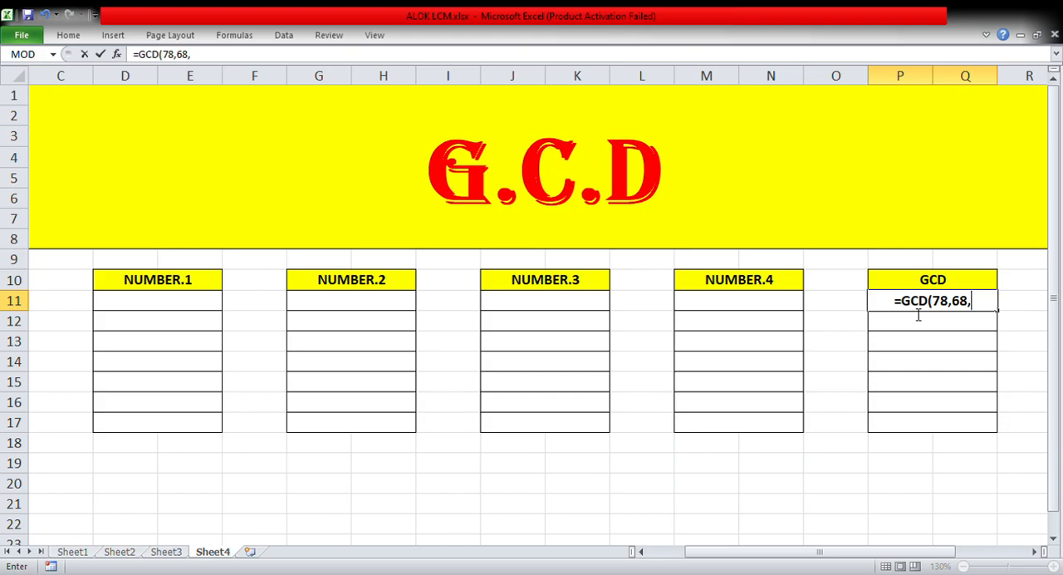
pyautogui.write('98')
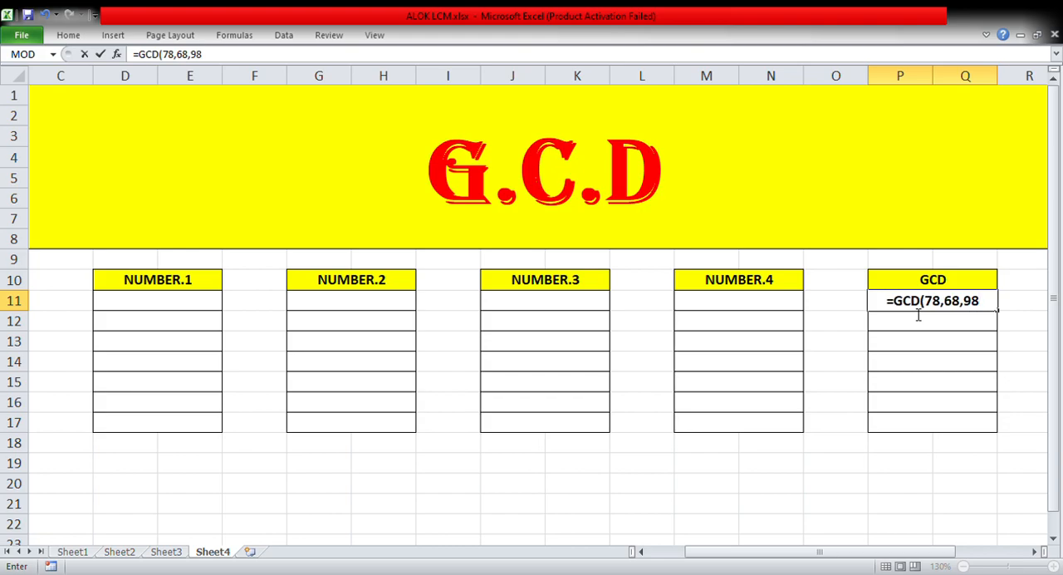
pyautogui.write(')')
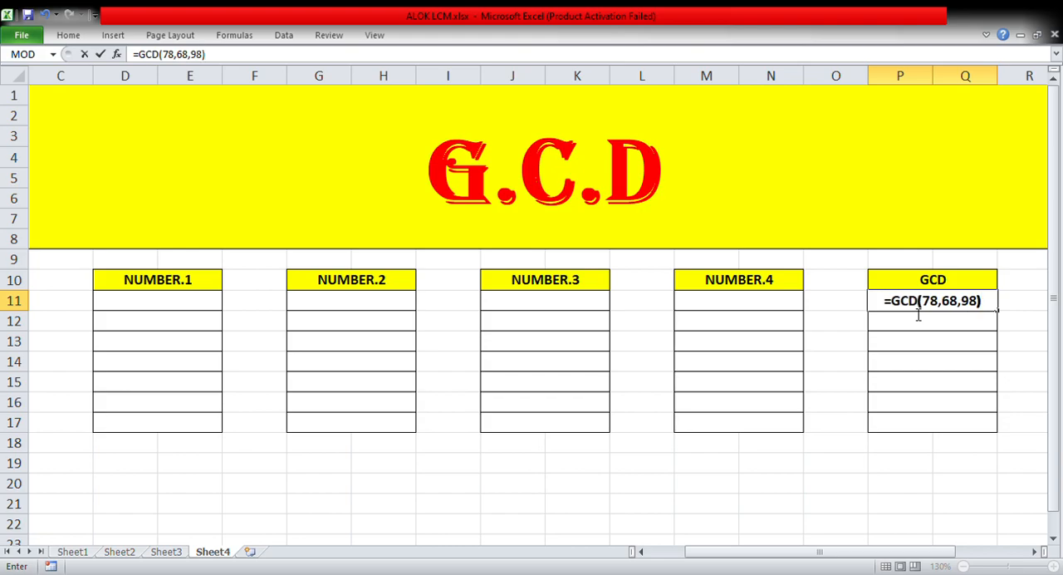
pyautogui.press('Return')
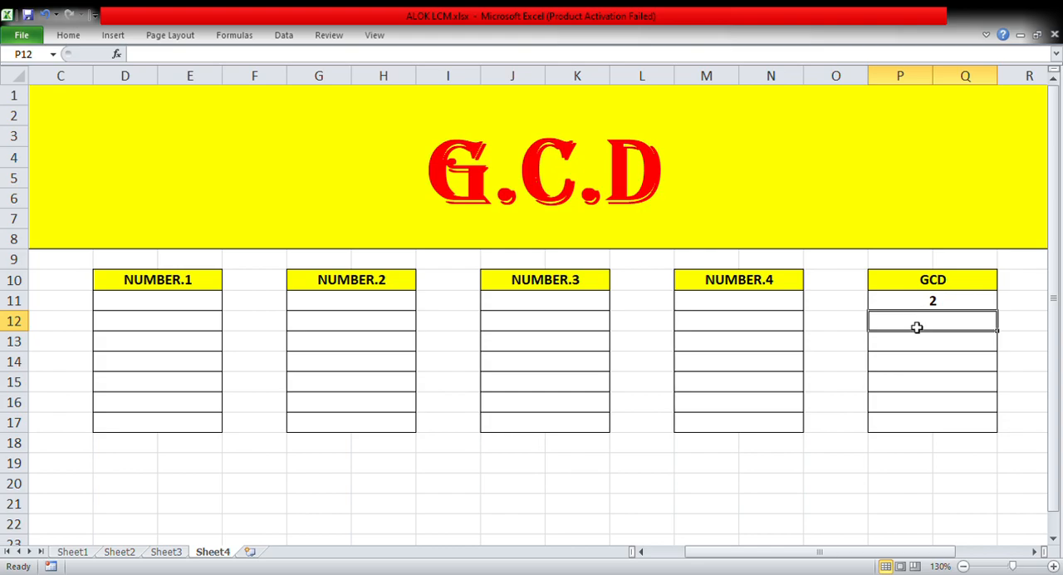
# Try the formula =LCM(78,68,98) in cell P12, and clear the cell again
pyautogui.doubleClick(917, 328)
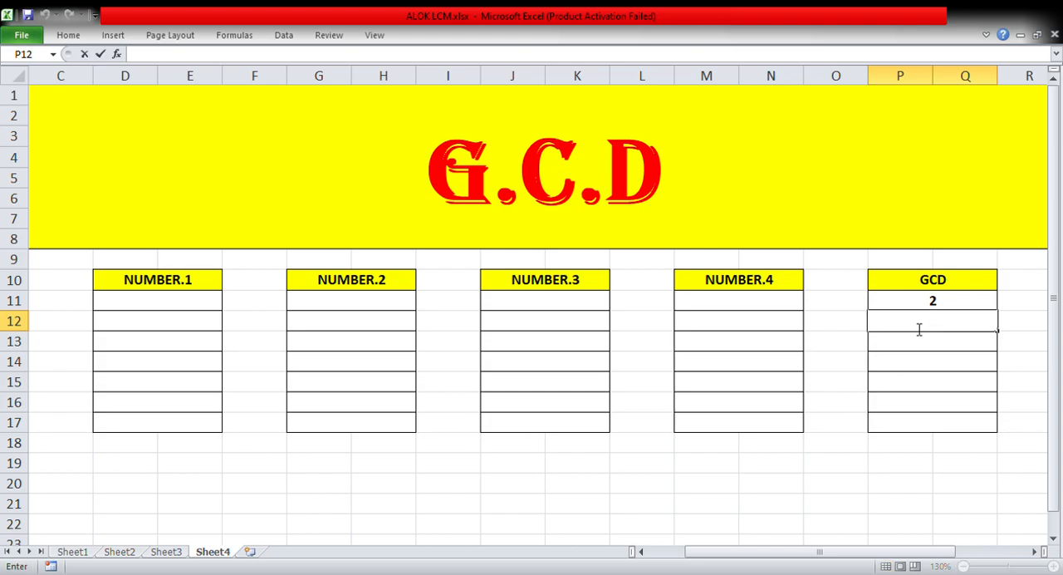
pyautogui.write('=LCM(78,')
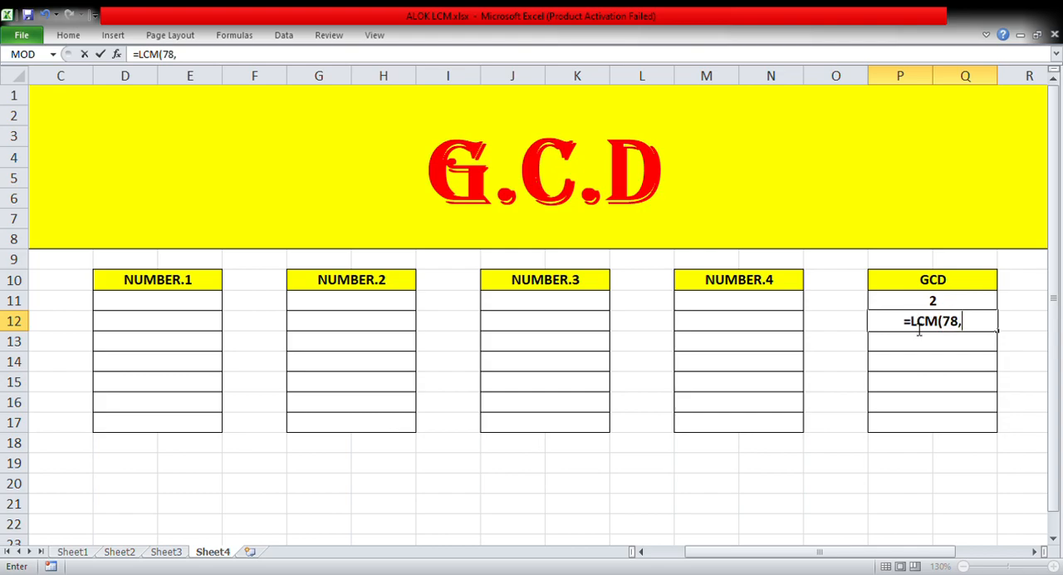
pyautogui.write('68,98')
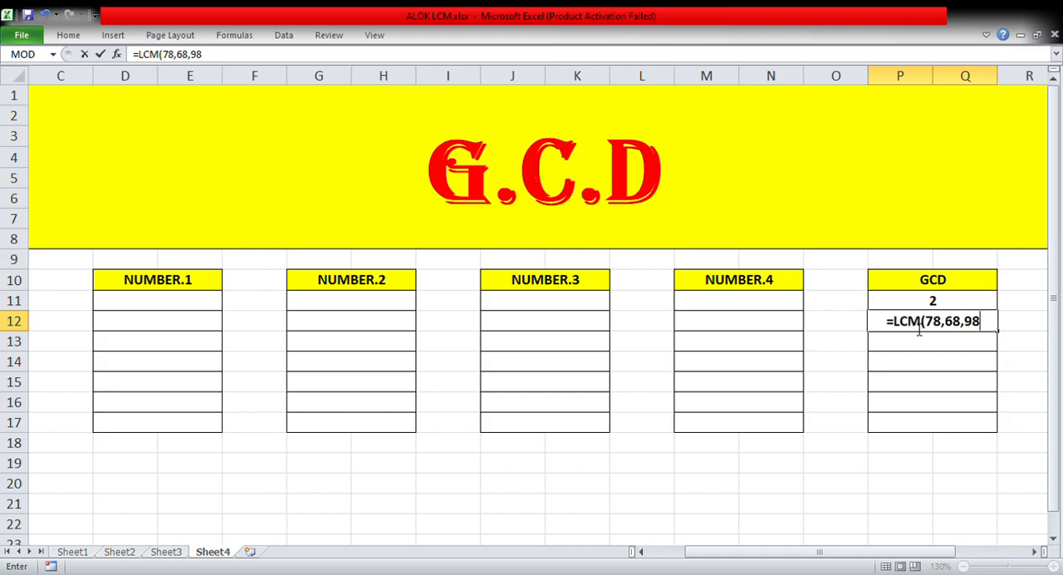
pyautogui.write(')')
pyautogui.press('Return')
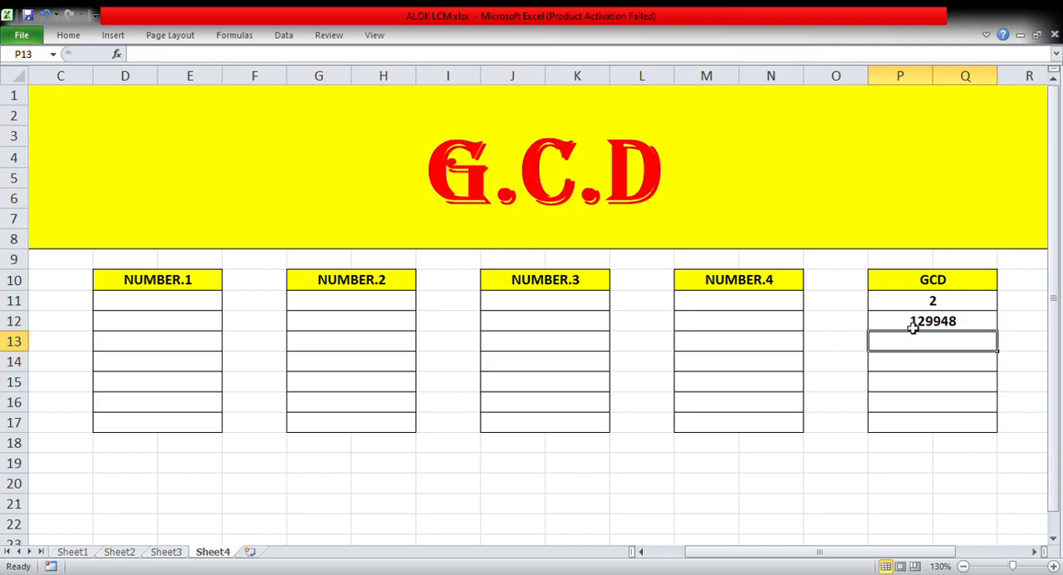
pyautogui.click(913, 326)
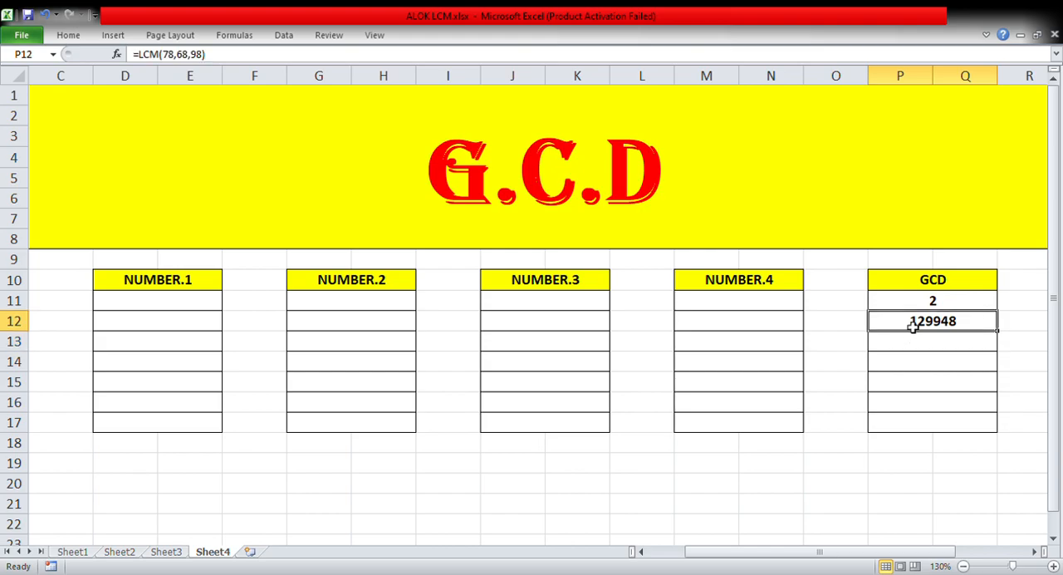
pyautogui.press('BackSpace')
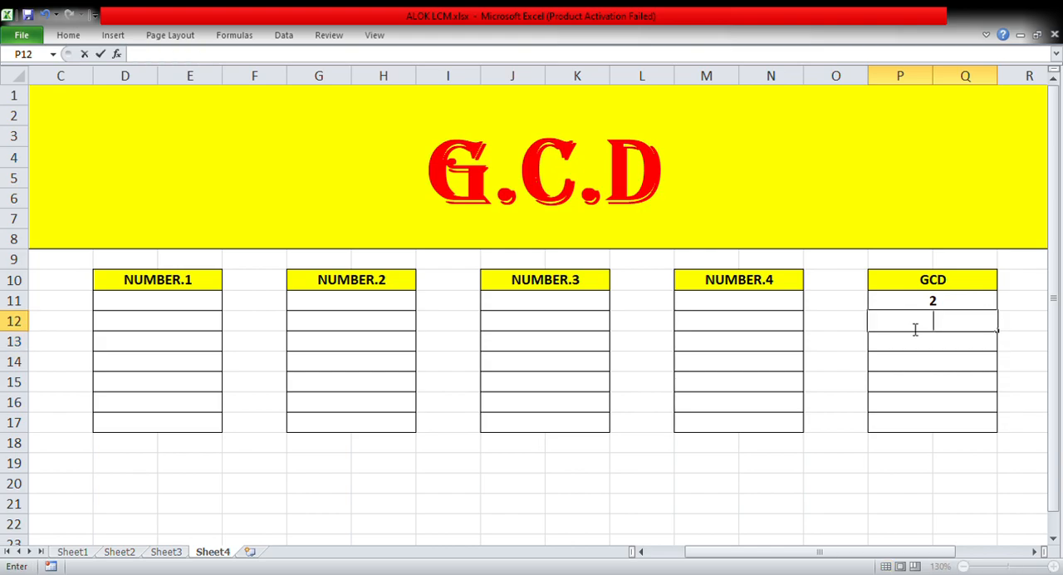
# Enter 78, 68 and 98 in D11, G11 and J11, and check the GCD formula in P11 against them
pyautogui.click(199, 306)
pyautogui.write('78')
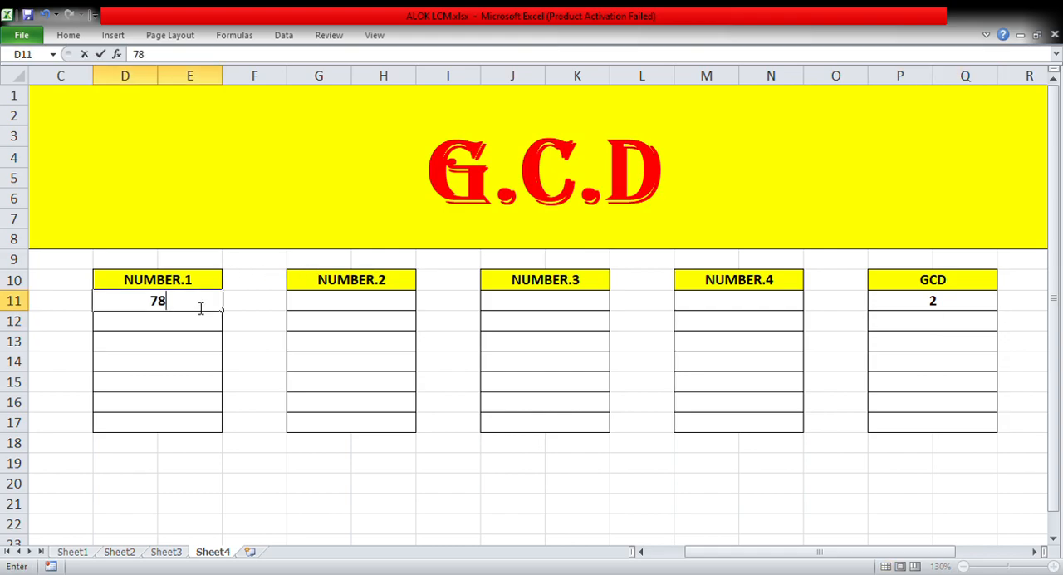
pyautogui.click(318, 308)
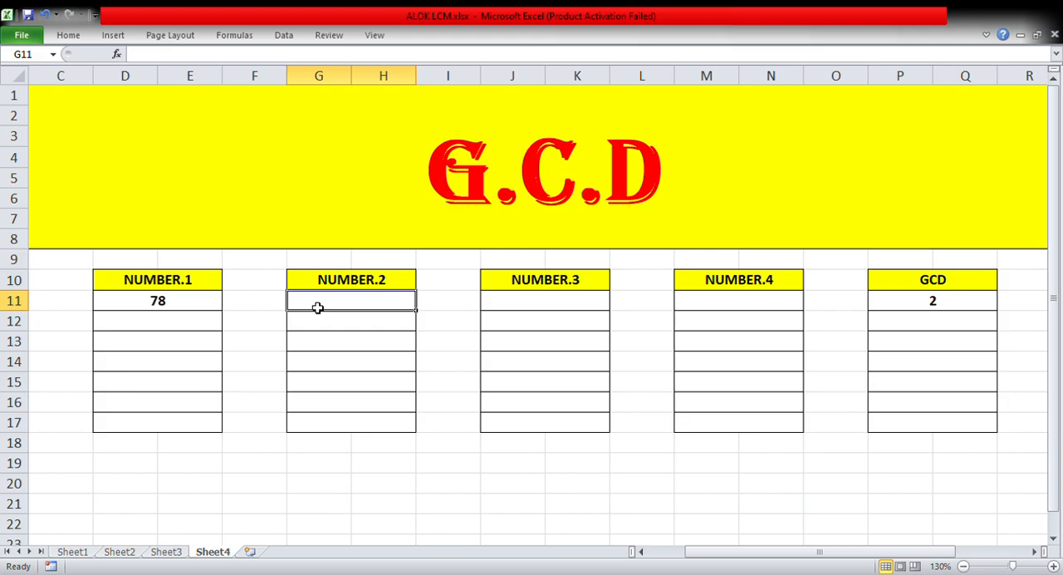
pyautogui.write('68')
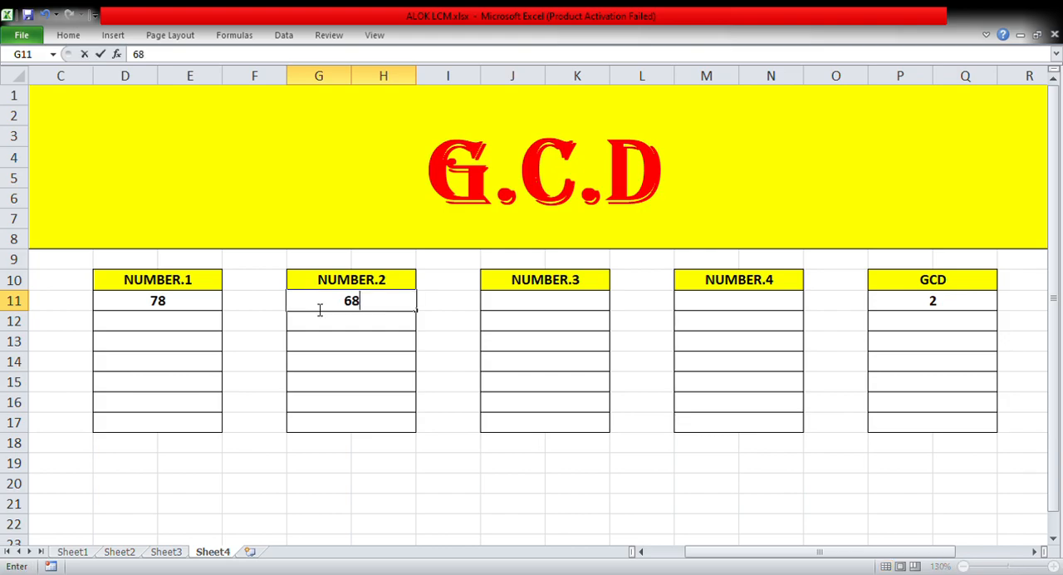
pyautogui.click(516, 308)
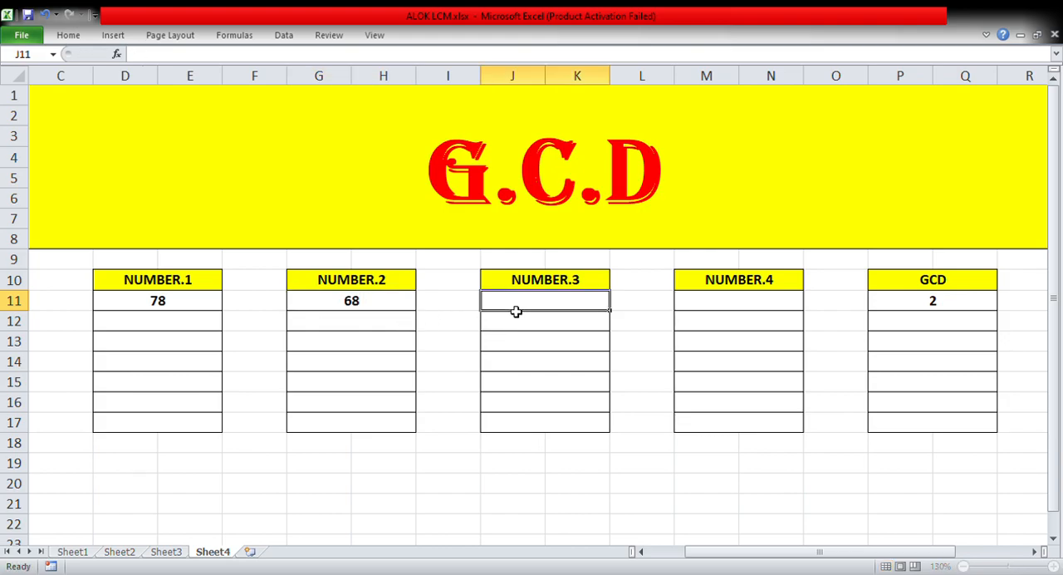
pyautogui.write('98')
pyautogui.moveTo(642, 401); pyautogui.dragTo(919, 300)
pyautogui.click(919, 301)
pyautogui.doubleClick(914, 301)
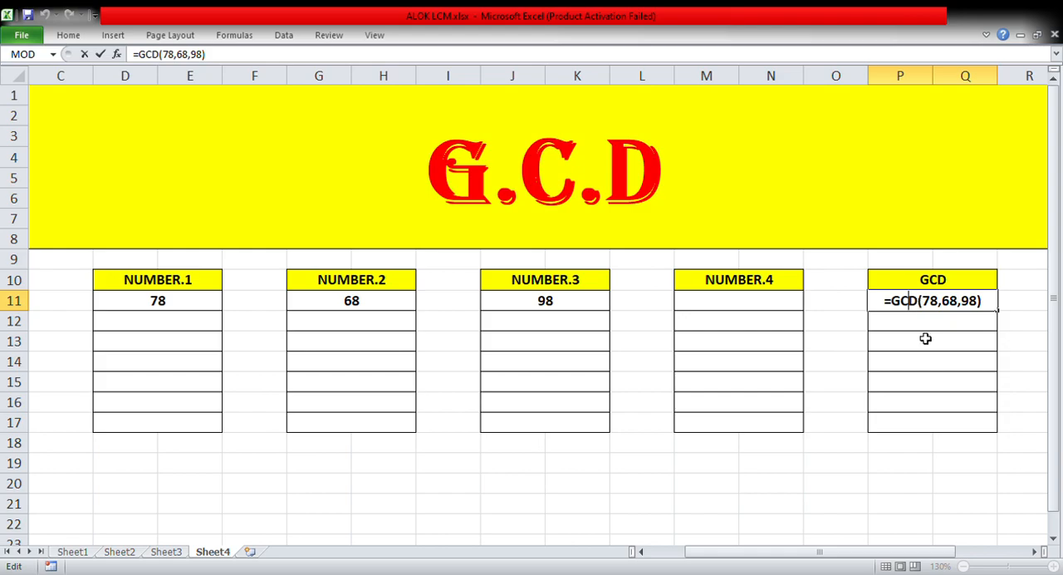
pyautogui.press('Return')
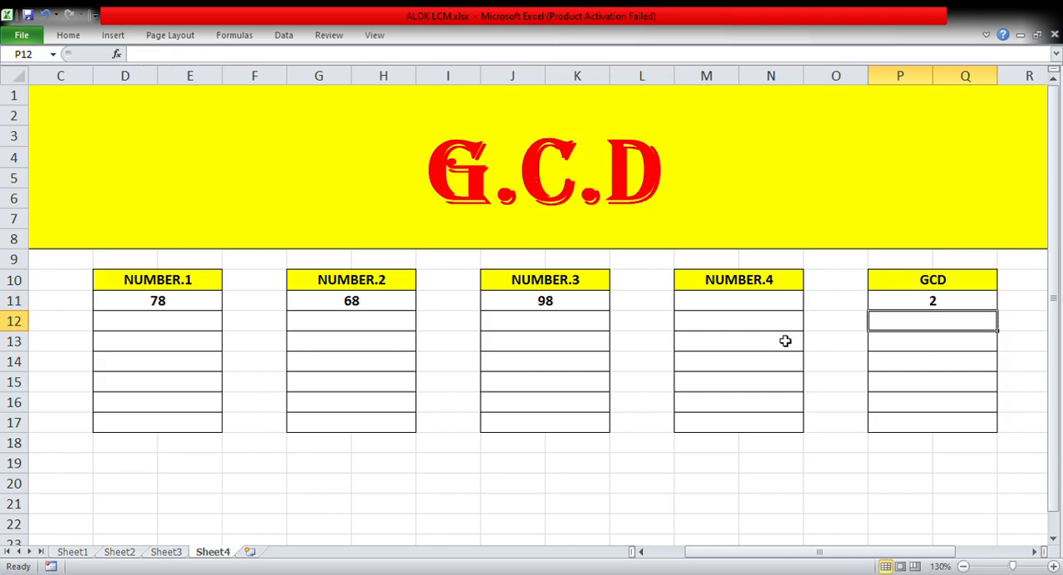
# Fill row 12 with 76 under NUMBER.1 and 72 under NUMBER.2
pyautogui.click(146, 330)
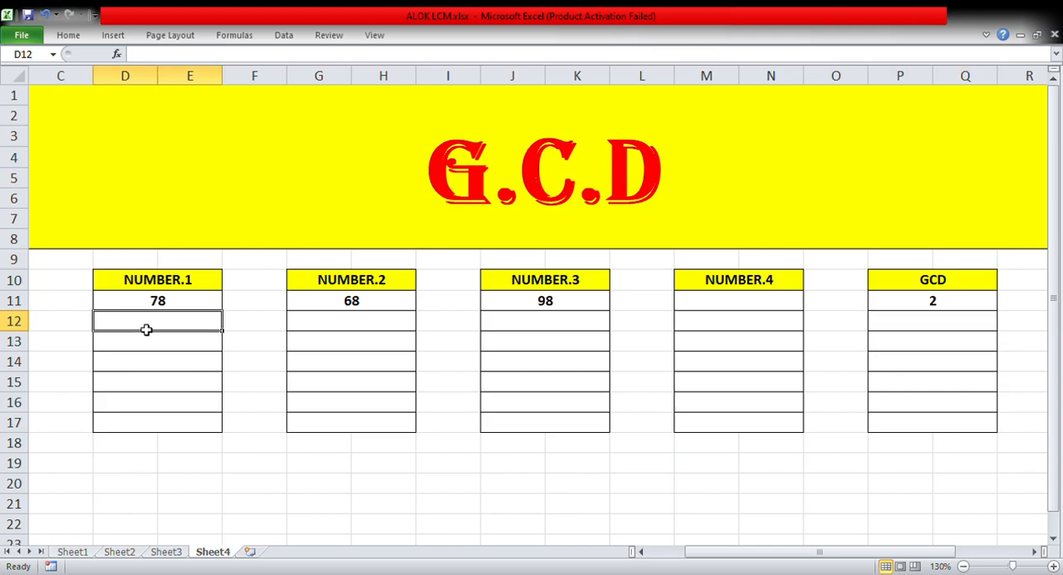
pyautogui.write('76')
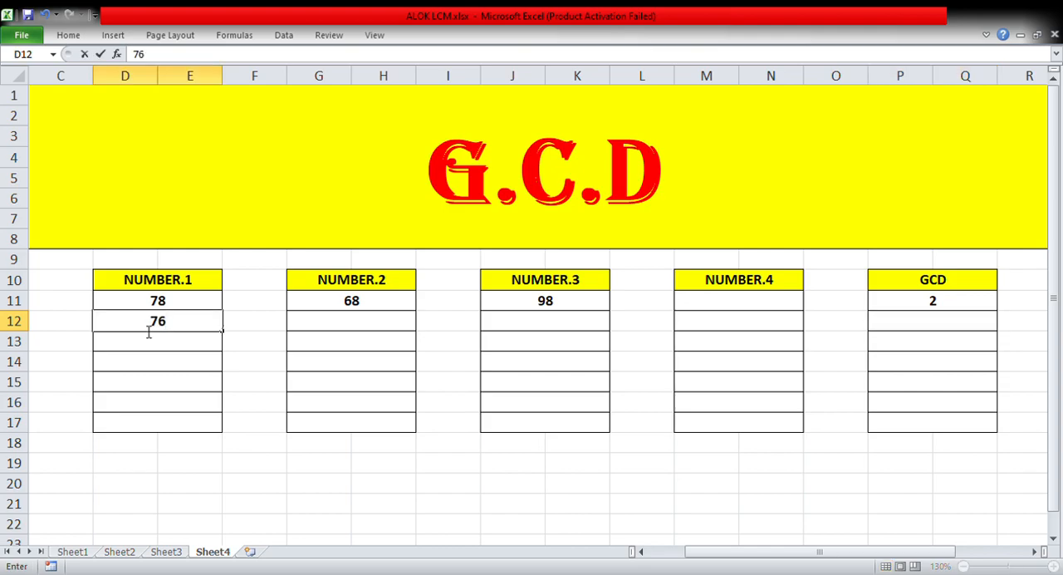
pyautogui.click(350, 329)
pyautogui.write('72')
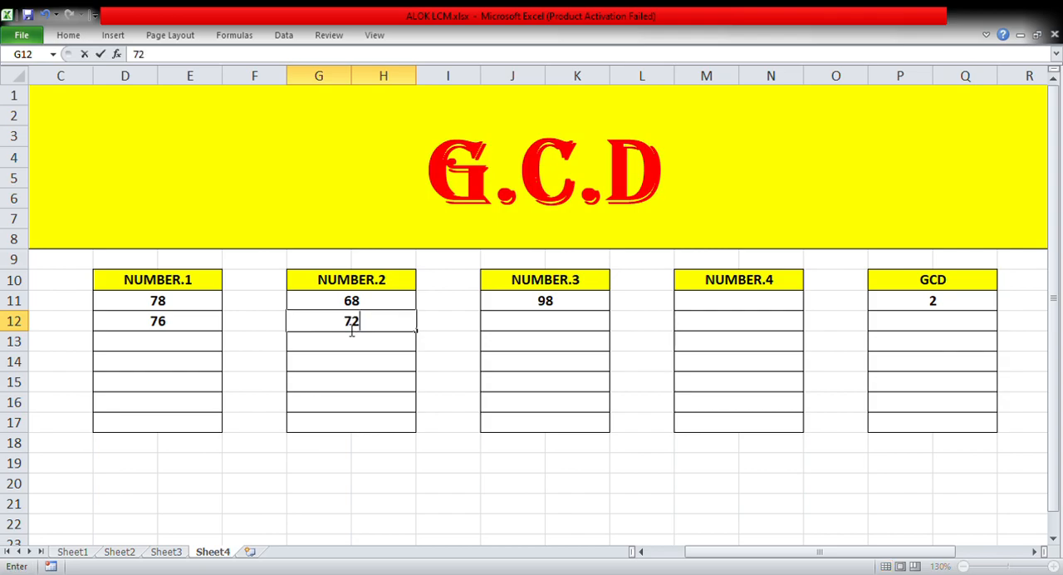
# Fill row 13 with 76, 72 and 68 under NUMBER.1, NUMBER.2 and NUMBER.3
pyautogui.click(208, 349)
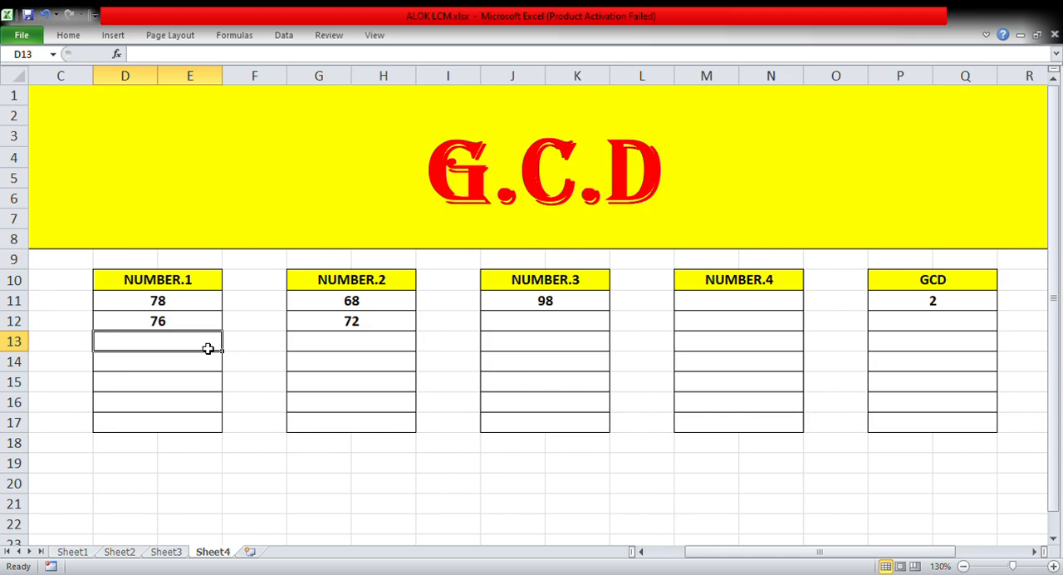
pyautogui.write('76')
pyautogui.click(353, 351)
pyautogui.write('72')
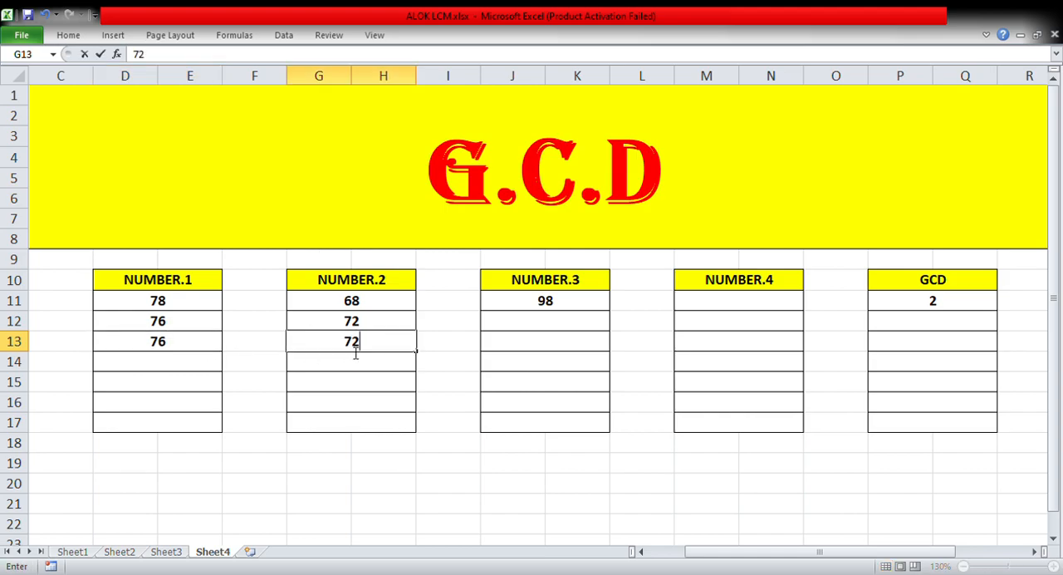
pyautogui.click(537, 348)
pyautogui.write('68')
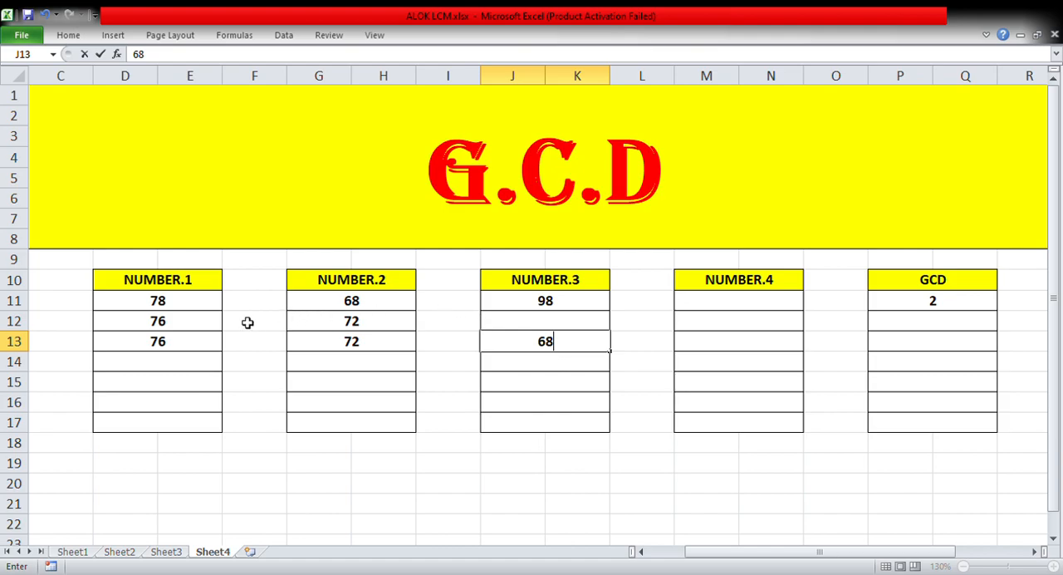
# Enter the formula =GCD(D12,G12) in cell P12 to calculate the GCD of the two numbers in row 12
pyautogui.click(903, 328)
pyautogui.write('=')
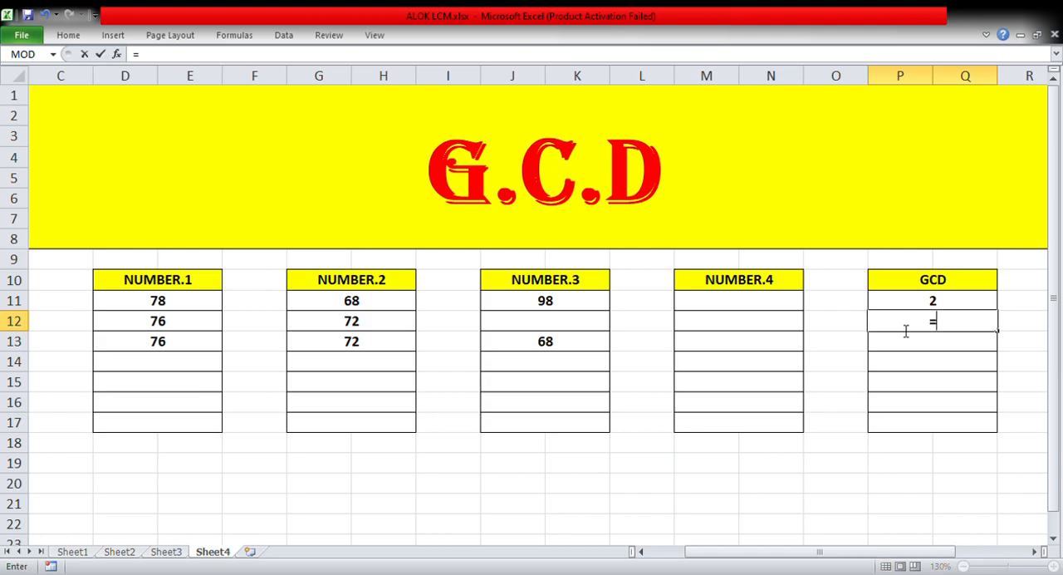
pyautogui.write('GCD(')
pyautogui.click(211, 328)
pyautogui.write(',')
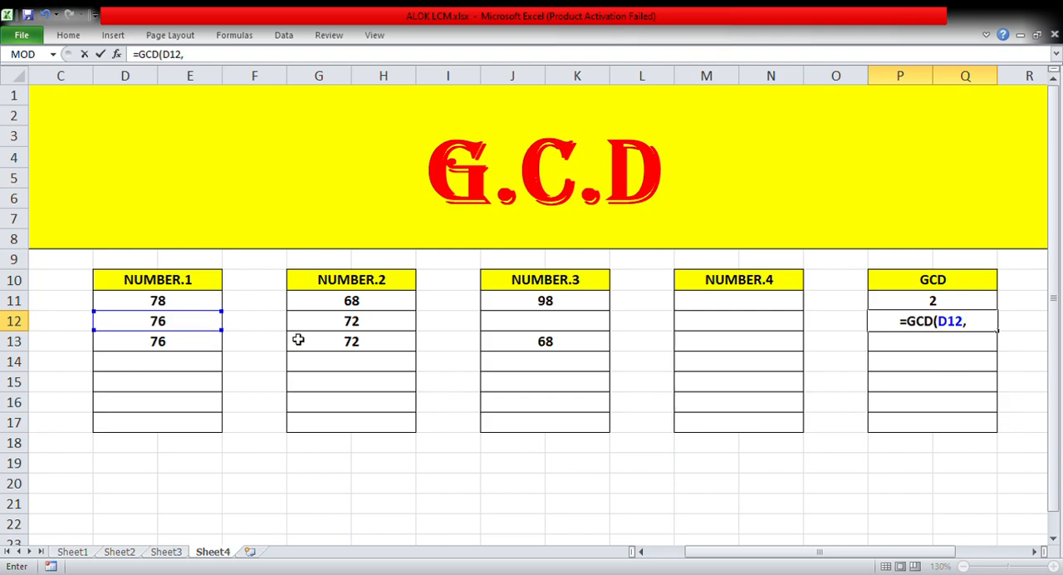
pyautogui.click(326, 326)
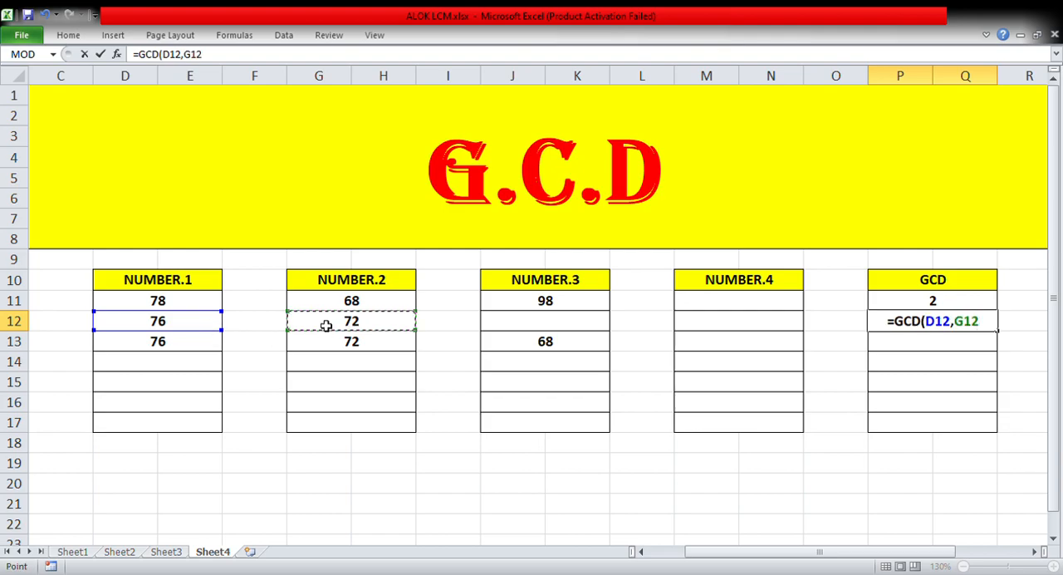
pyautogui.write(')')
pyautogui.press('Return')
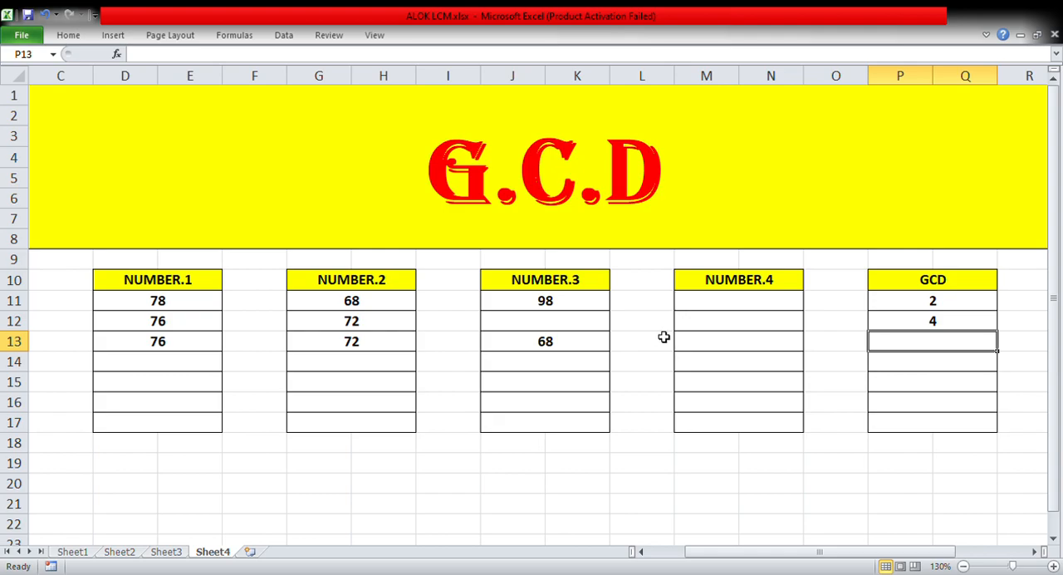
# Enter the formula =GCD(D13,G13,J13) in cell P13 to calculate the GCD of the three numbers in row 13
pyautogui.write('=')
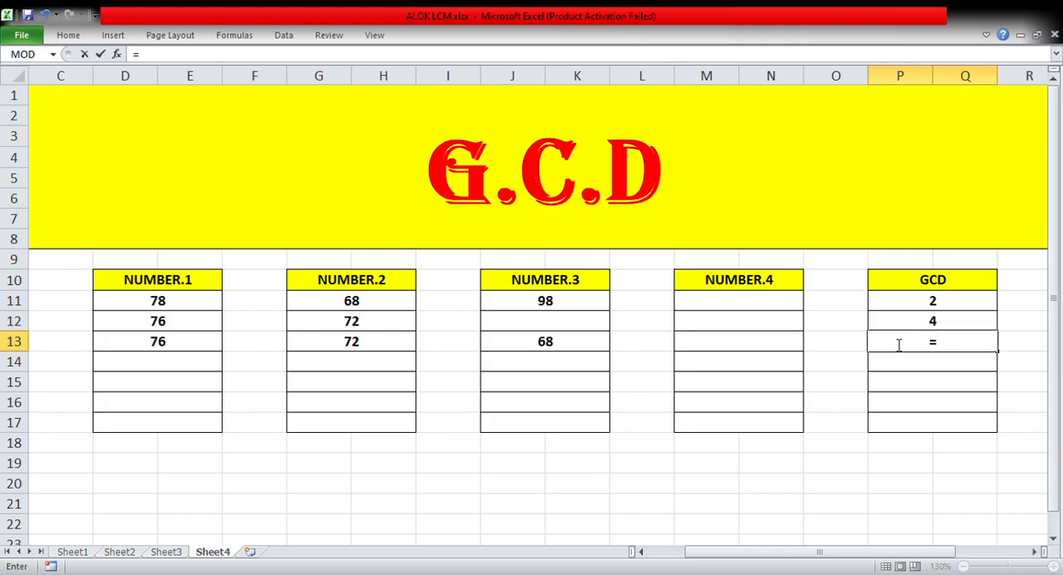
pyautogui.write('GCD')
pyautogui.write('(')
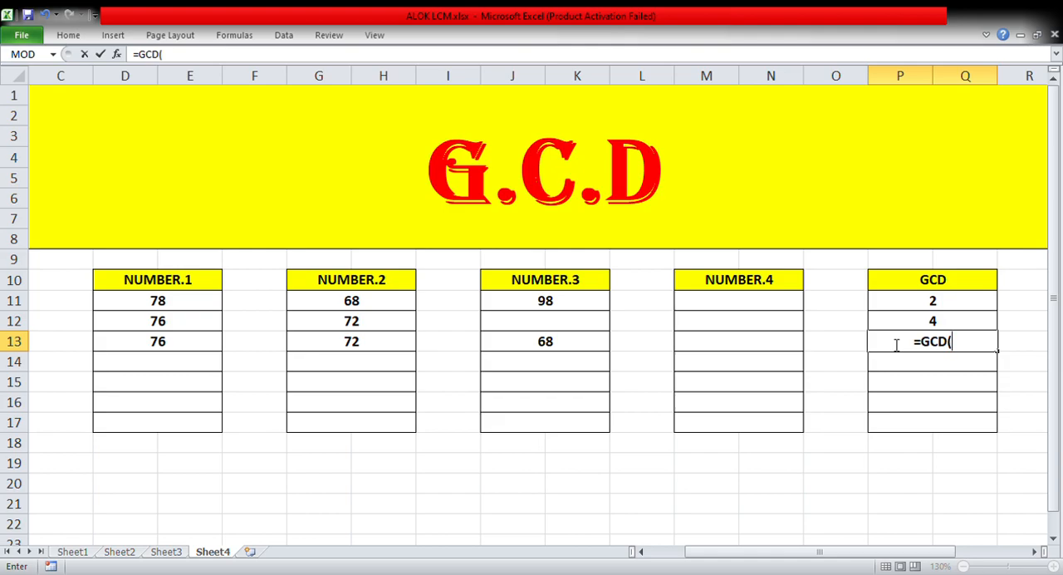
pyautogui.click(191, 341)
pyautogui.write(',')
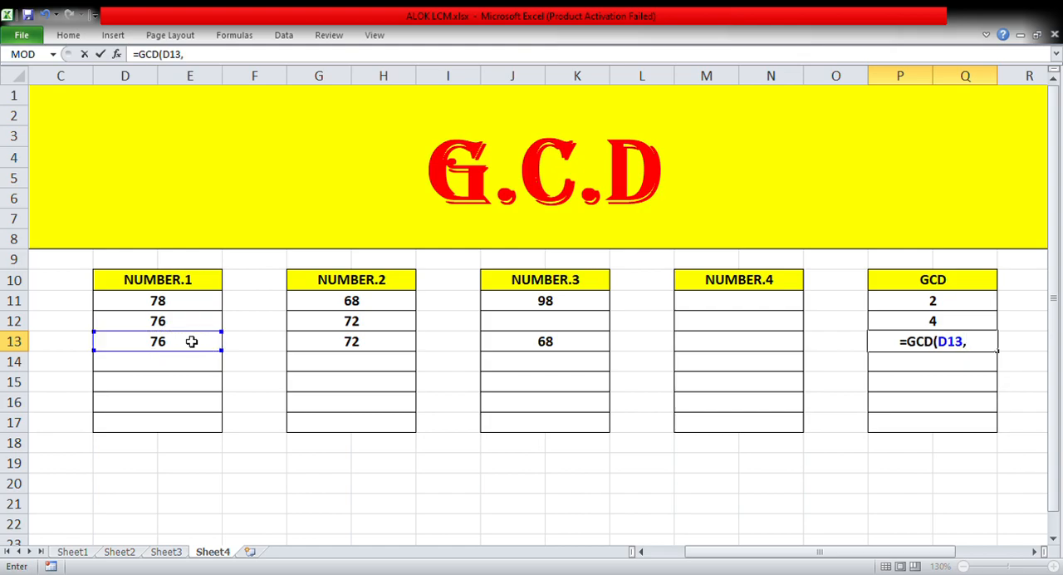
pyautogui.click(309, 348)
pyautogui.write(',')
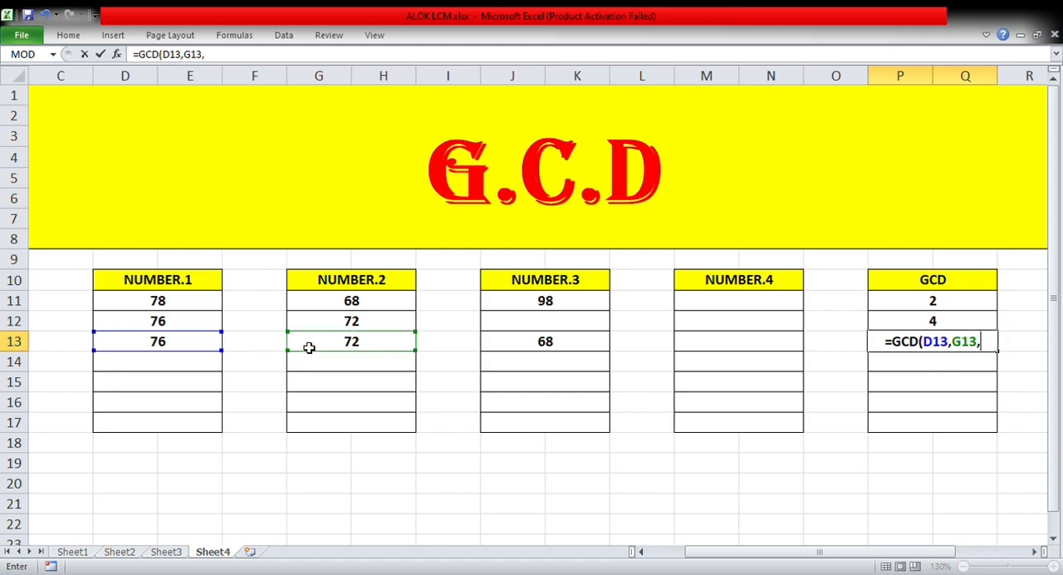
pyautogui.click(501, 344)
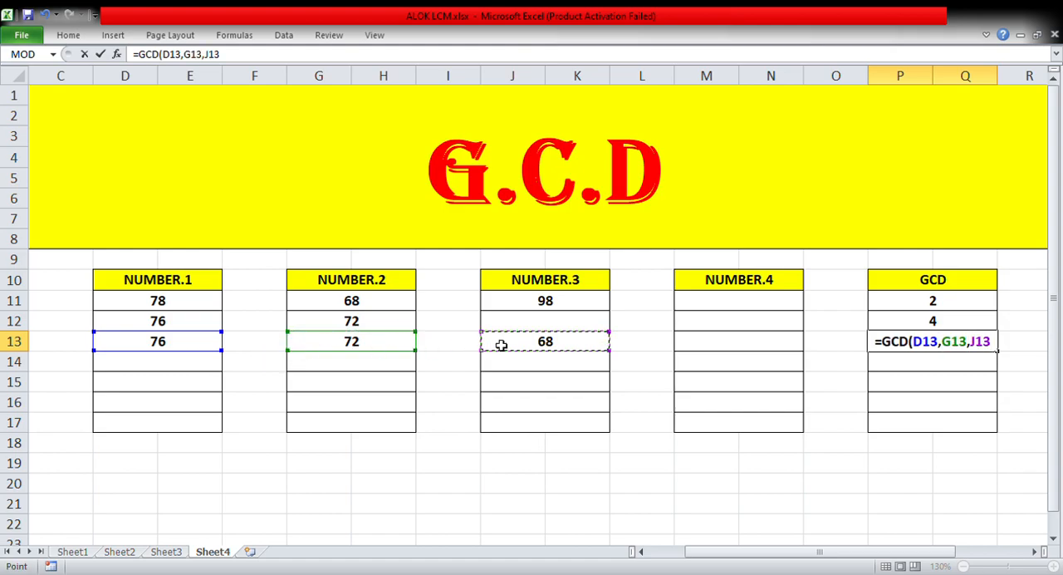
pyautogui.write(')')
pyautogui.press('Return')
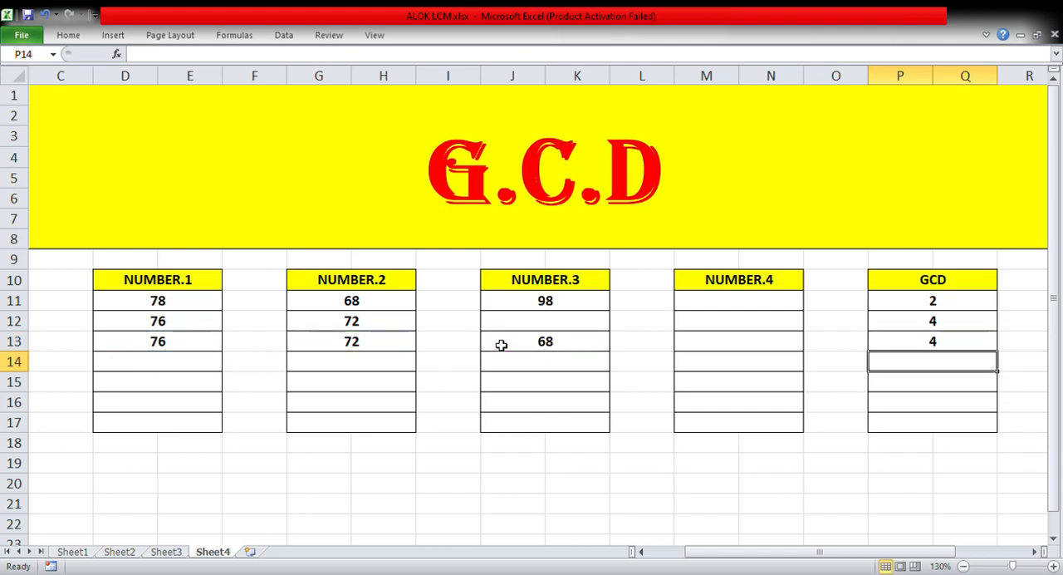
# Change NUMBER.3 in row 13 to 75 and check the cell references in the P13 GCD formula
pyautogui.click(879, 346)
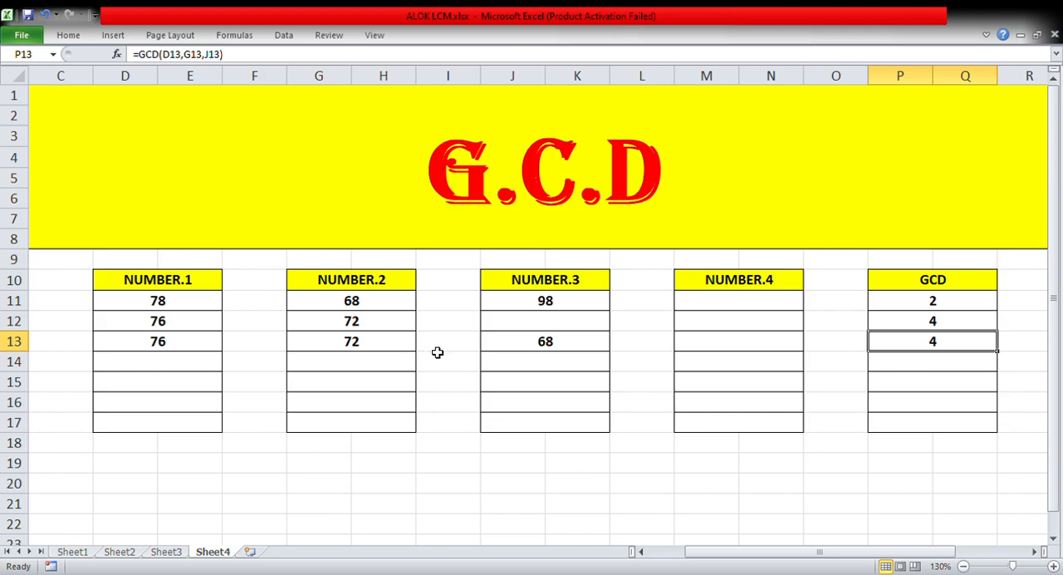
pyautogui.click(511, 347)
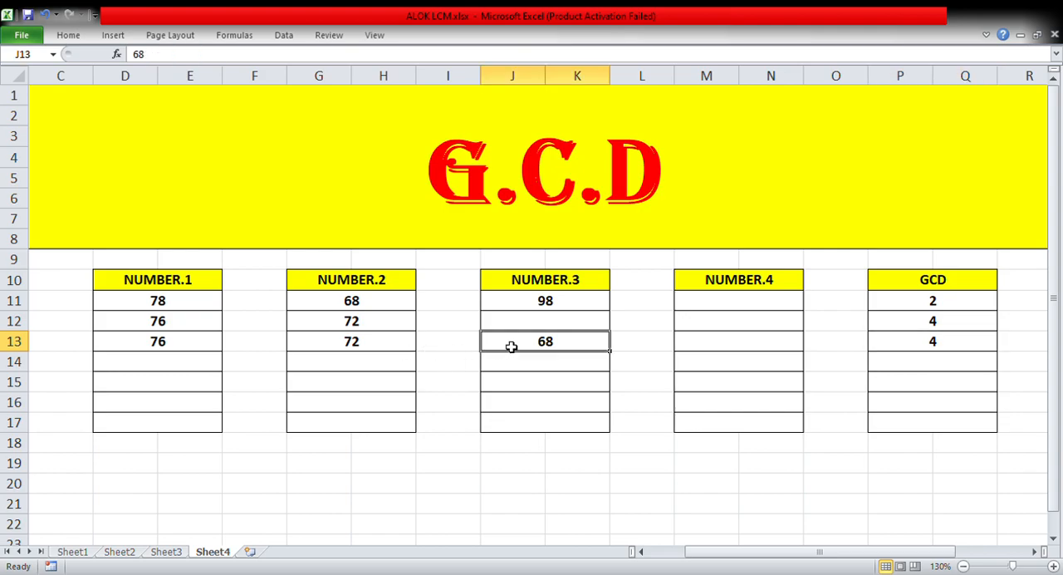
pyautogui.write('75')
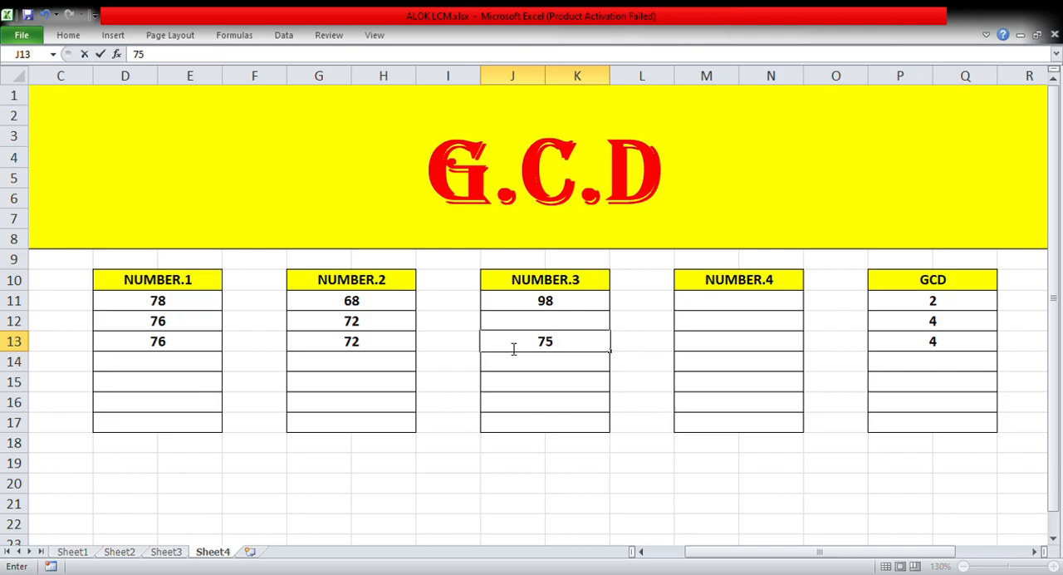
pyautogui.click(499, 447)
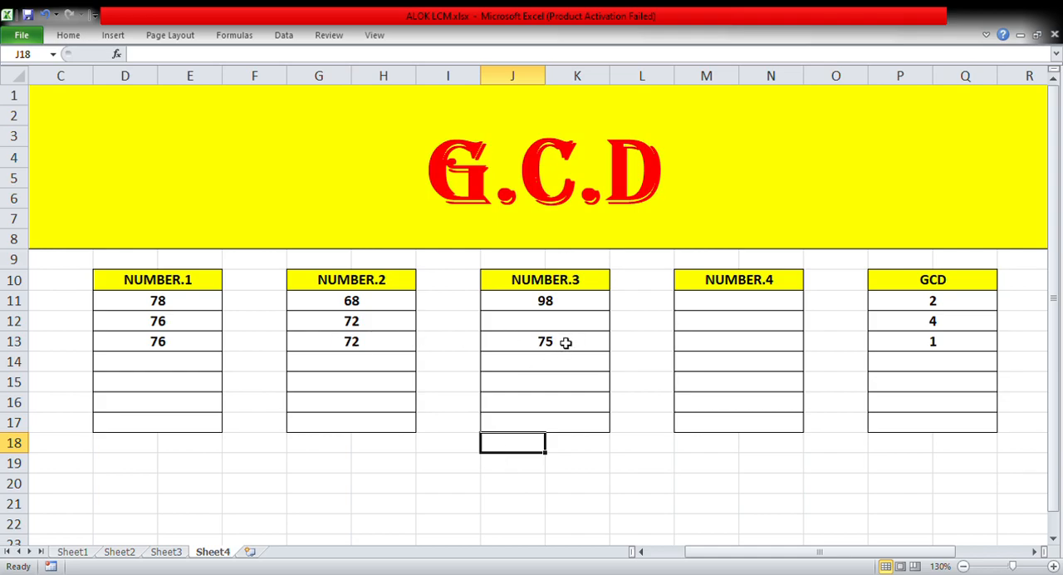
pyautogui.doubleClick(951, 341)
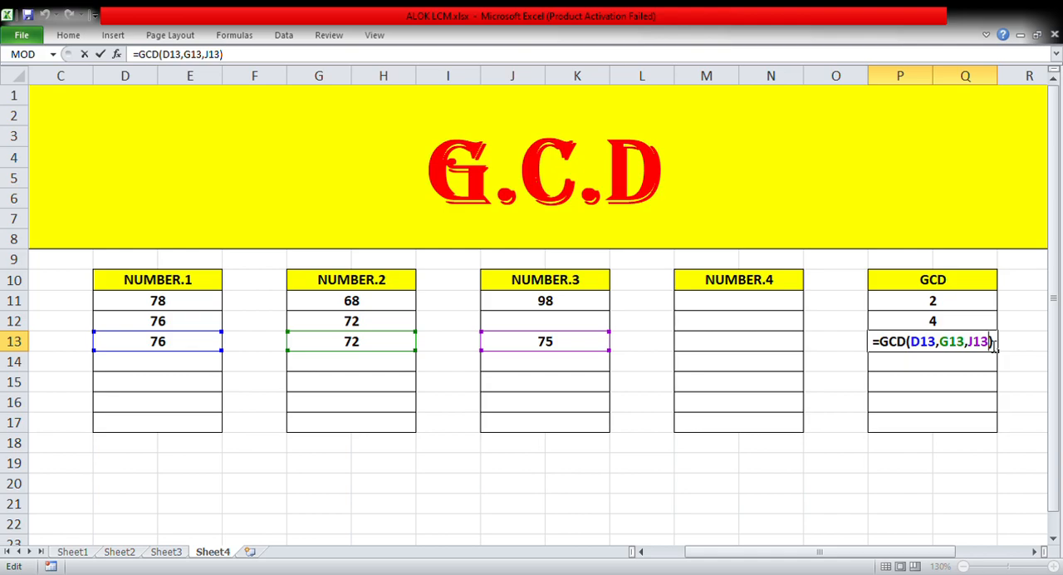
pyautogui.press('Return')
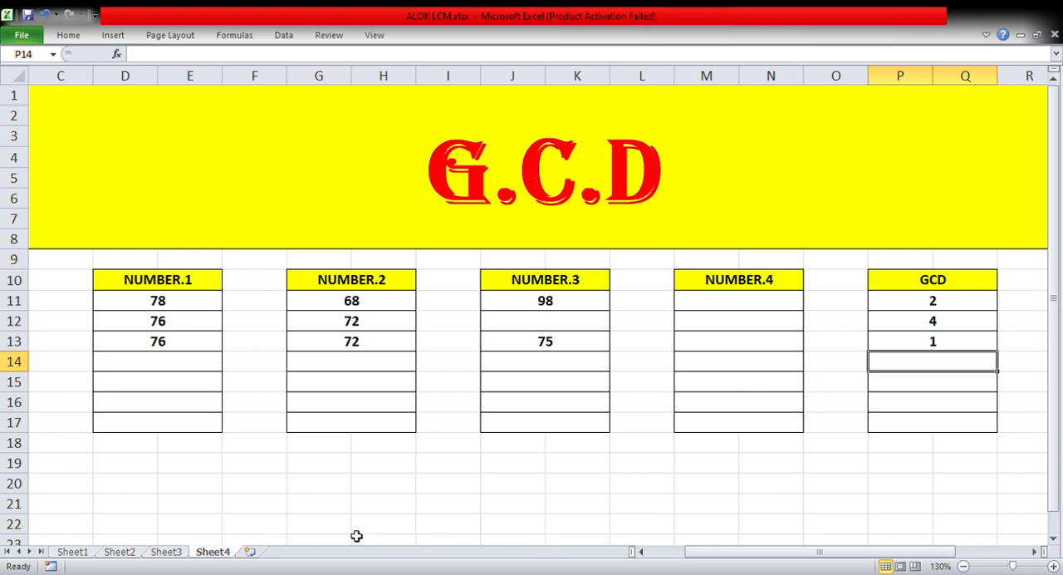
# Insert a new blank worksheet after Sheet4
pyautogui.click(250, 552)
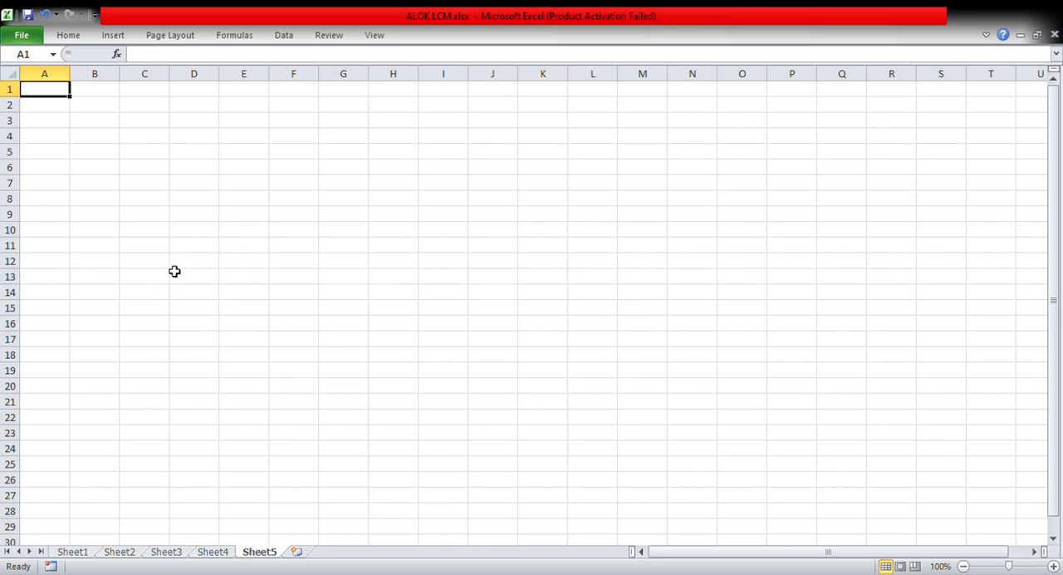
pyautogui.click(1054, 566)
pyautogui.click(1054, 566)
pyautogui.click(1053, 566)
pyautogui.click(1053, 566)
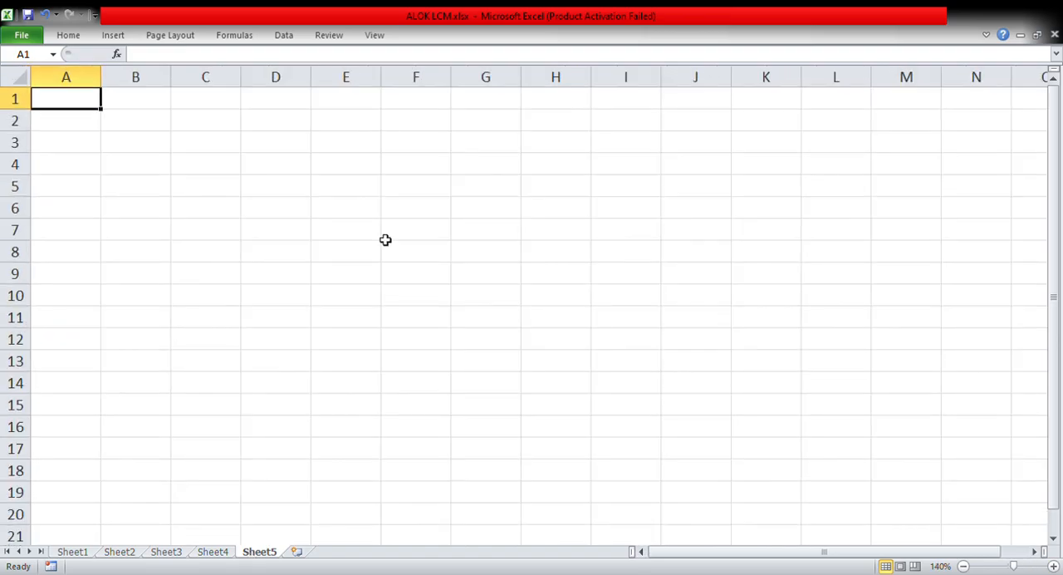
# Center the contents of cells B2:K16 both vertically and horizontally
pyautogui.click(132, 120)
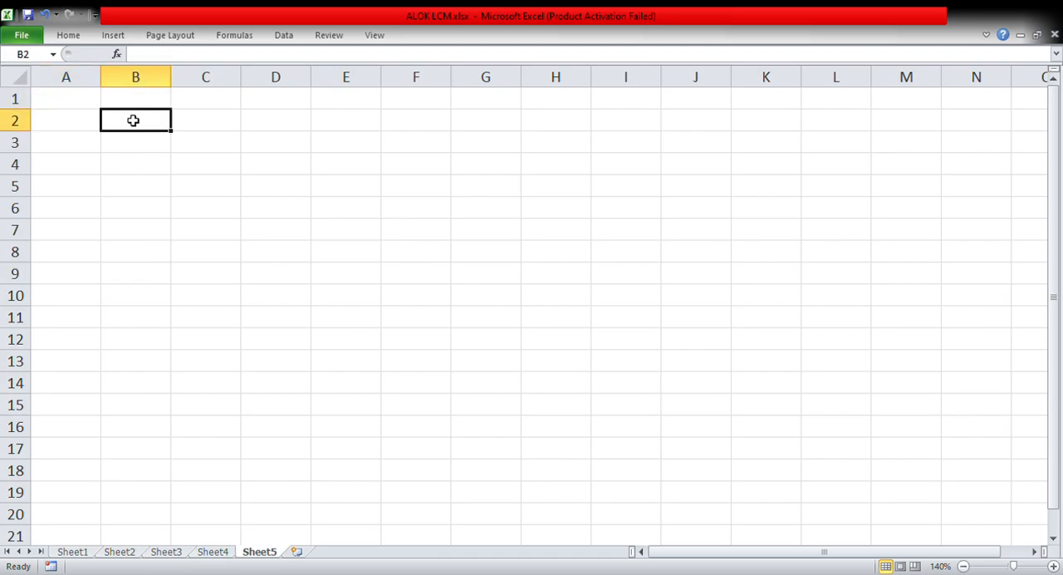
pyautogui.moveTo(138, 119); pyautogui.dragTo(296, 121)
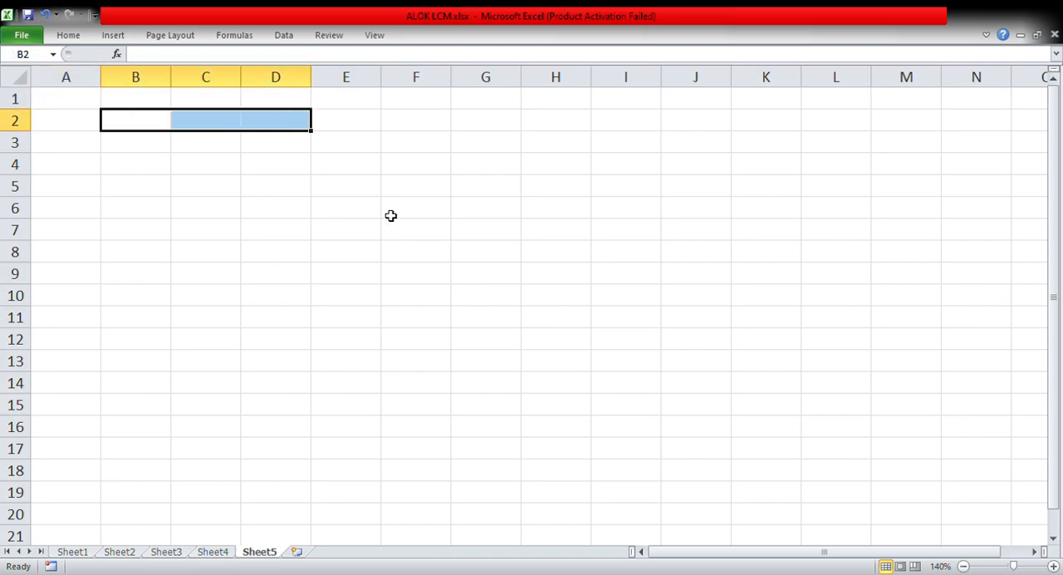
pyautogui.click(199, 174)
pyautogui.moveTo(199, 173); pyautogui.dragTo(739, 434)
pyautogui.click(156, 131)
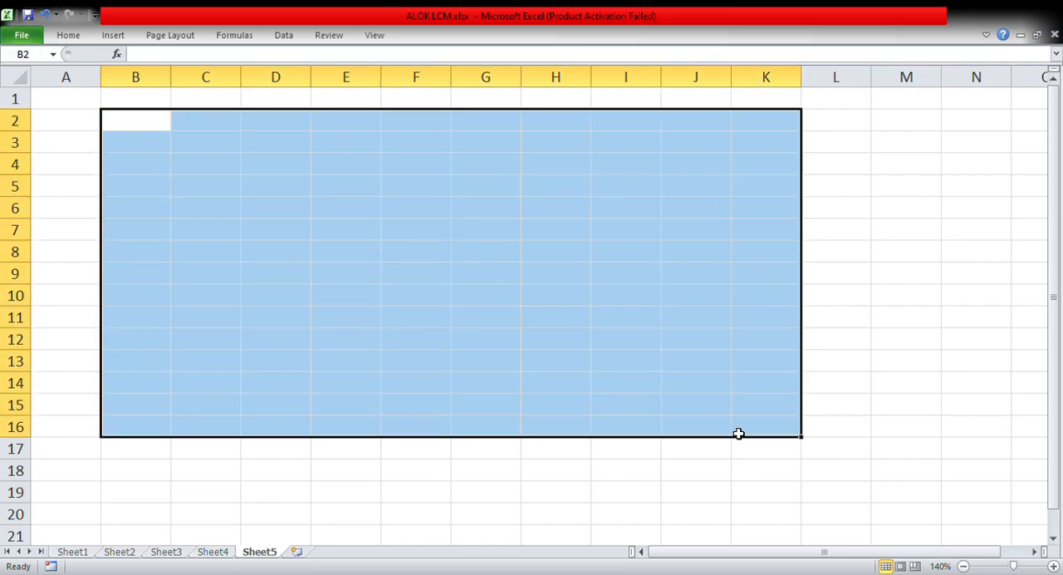
pyautogui.click(987, 35)
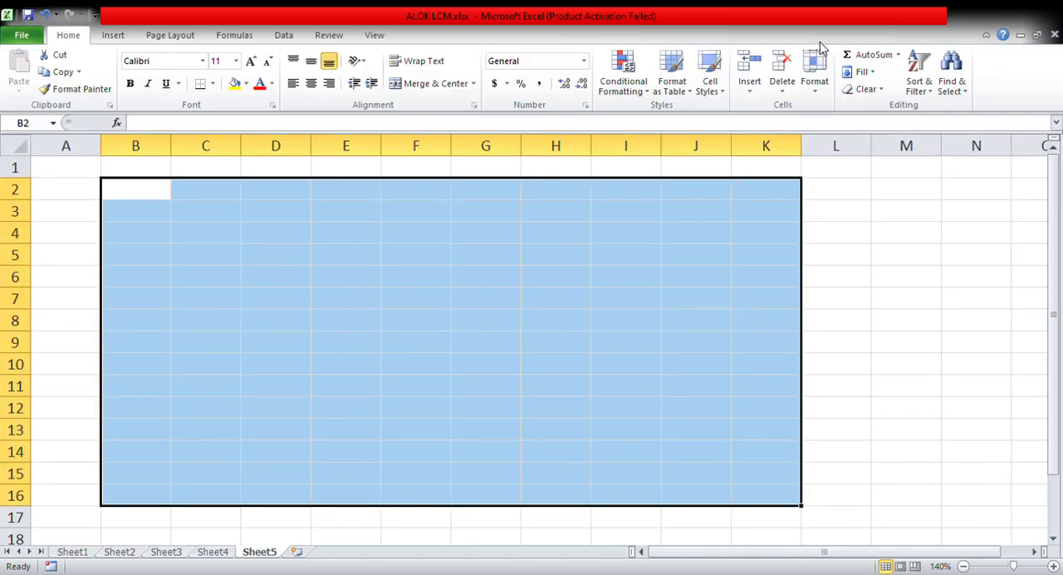
pyautogui.click(311, 61)
pyautogui.click(311, 84)
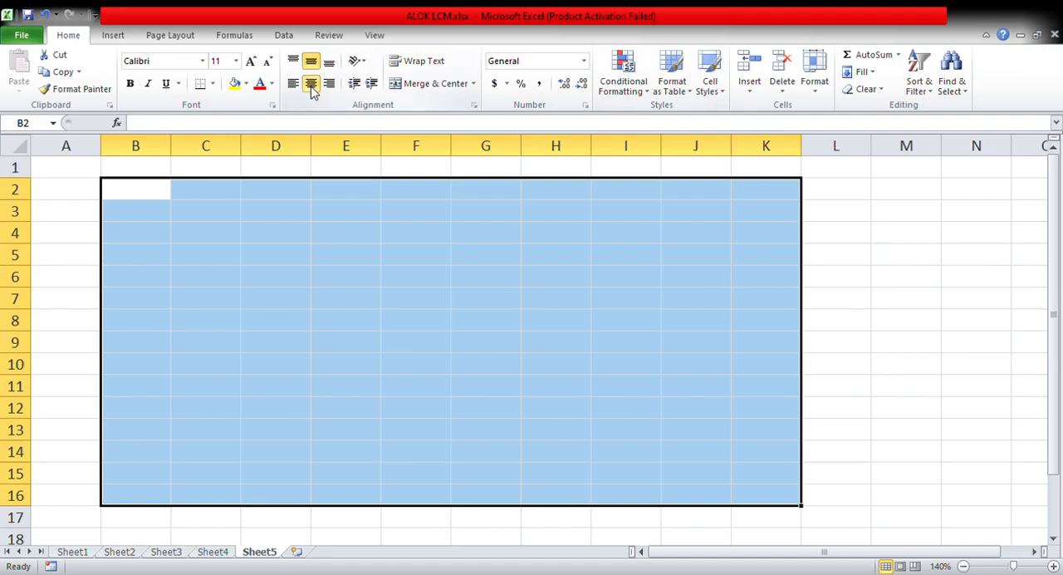
pyautogui.click(942, 213)
pyautogui.click(986, 35)
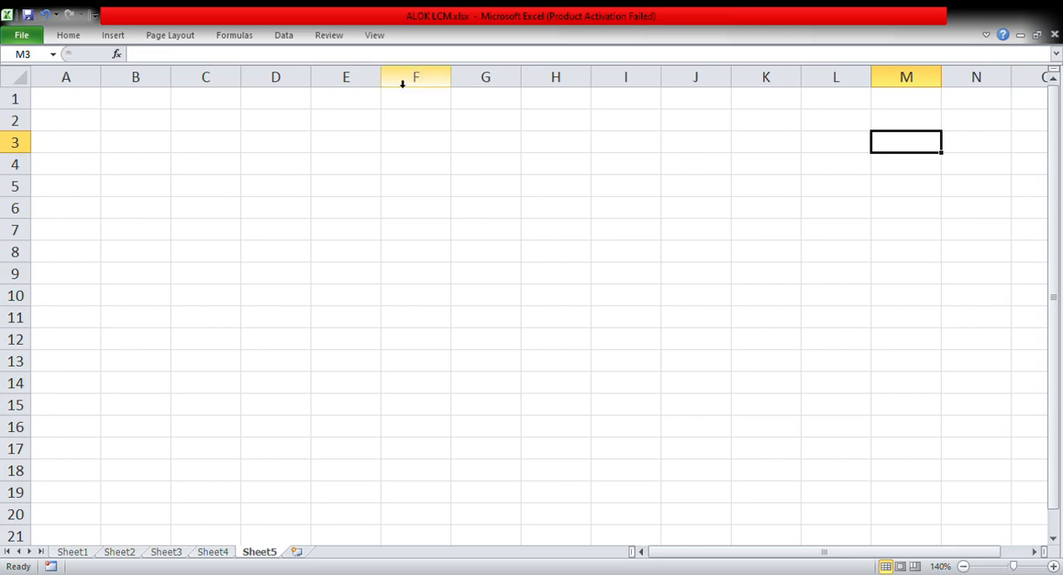
# Enter the numbers 78, 68 and 98 in cells B2, C2 and D2 of Sheet5
pyautogui.click(196, 146)
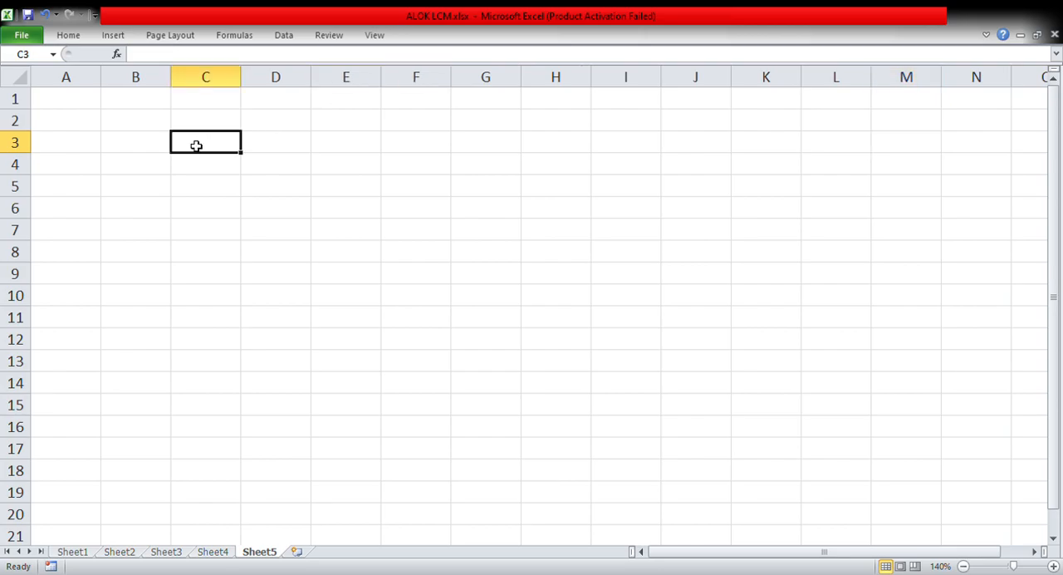
pyautogui.doubleClick(151, 122)
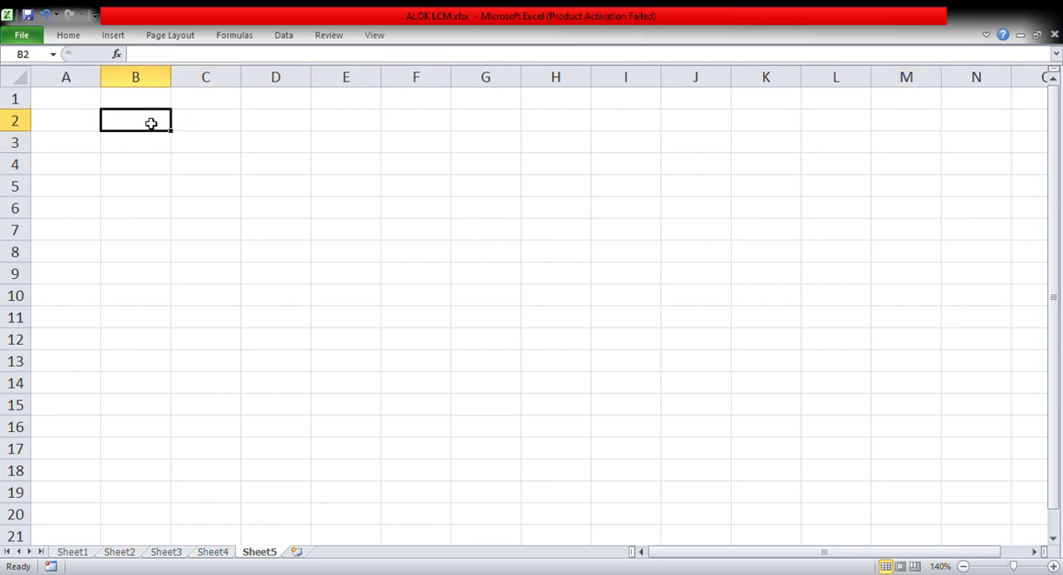
pyautogui.write('78')
pyautogui.press('Tab')
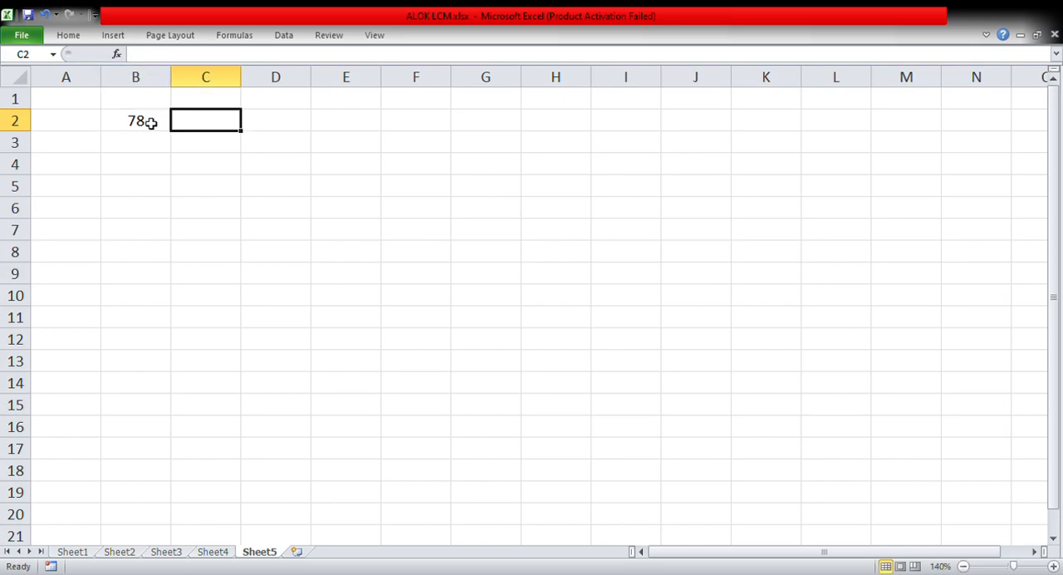
pyautogui.write('68')
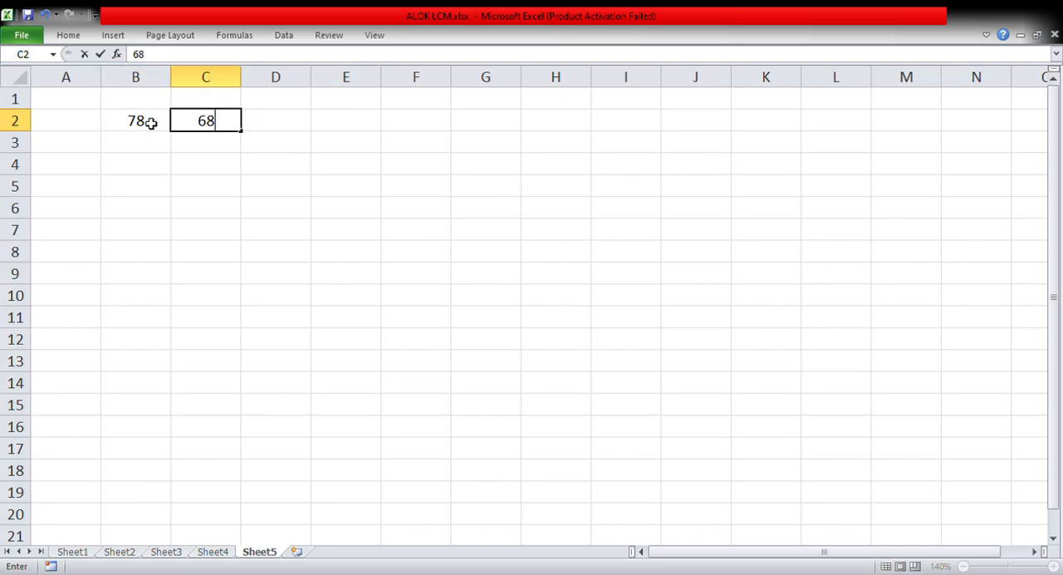
pyautogui.press('Tab')
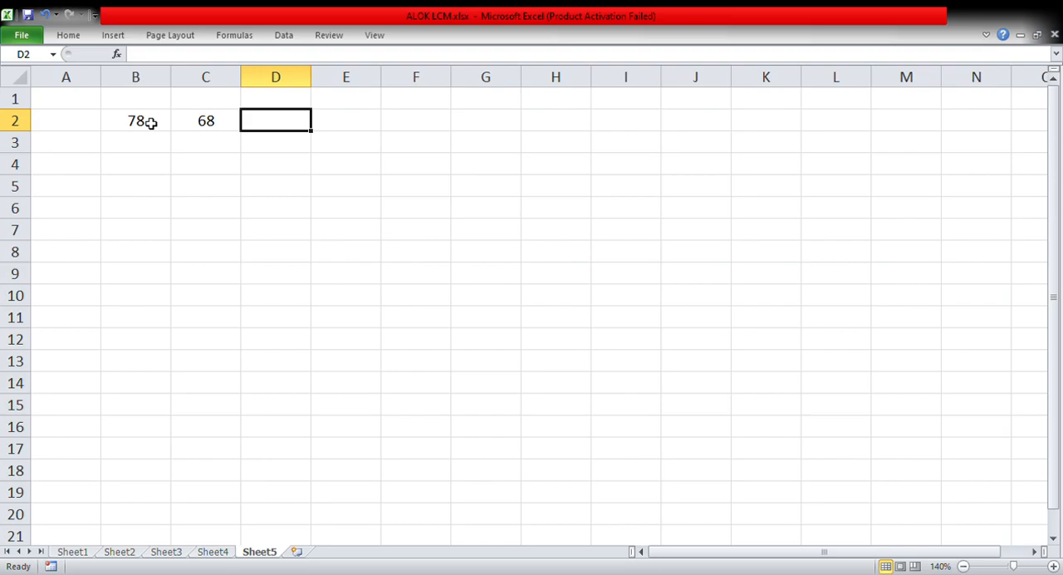
pyautogui.write('98')
pyautogui.click(421, 271)
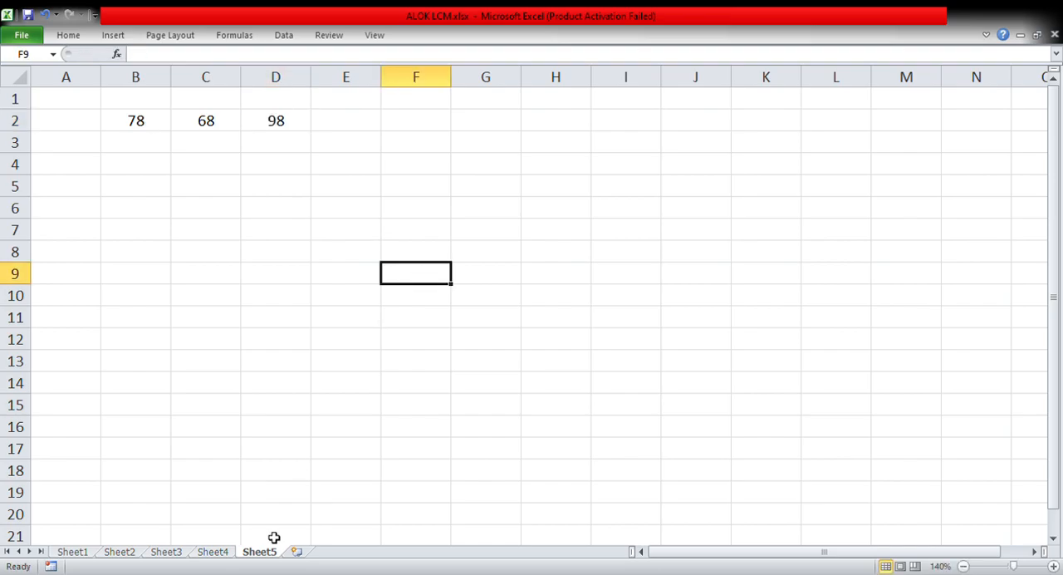
# Look up the row 11 GCD on Sheet4 and enter it as 2 in cell E2 of Sheet5
pyautogui.click(212, 552)
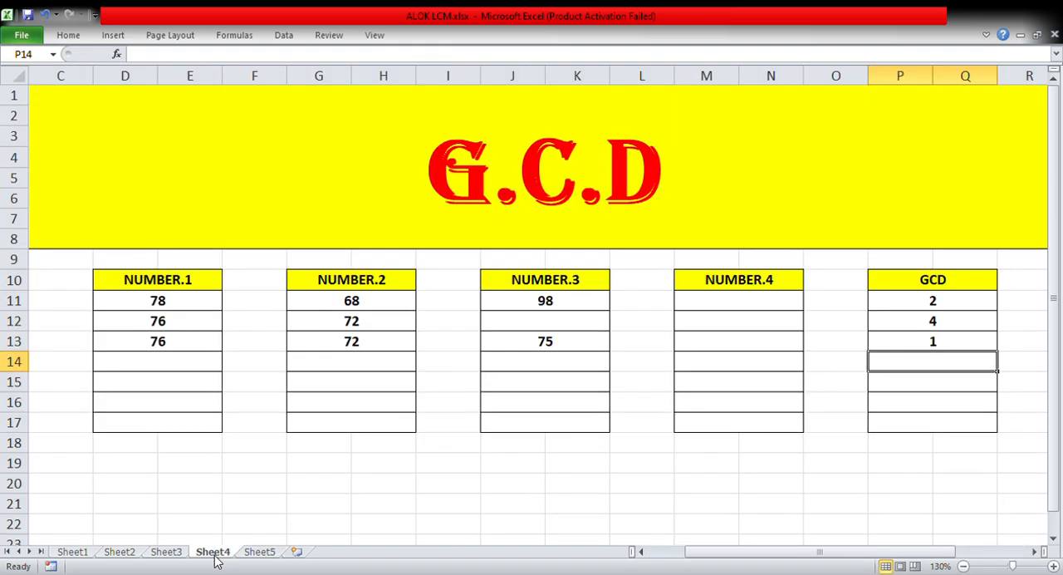
pyautogui.click(260, 554)
pyautogui.click(362, 129)
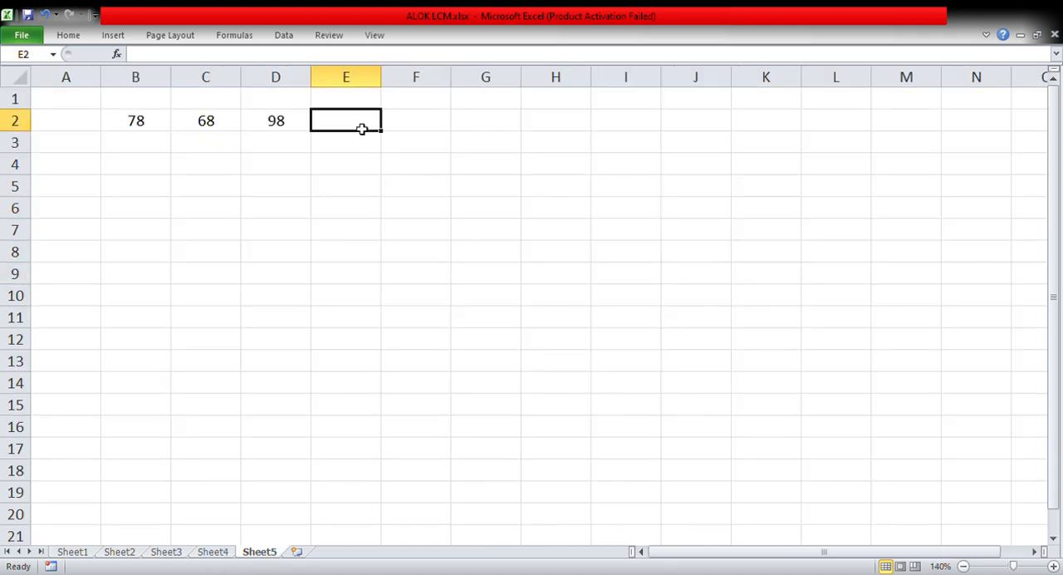
pyautogui.write('2')
pyautogui.click(239, 214)
# Highlight the GCD value in cell E2 with a yellow fill
pyautogui.click(342, 133)
pyautogui.click(986, 35)
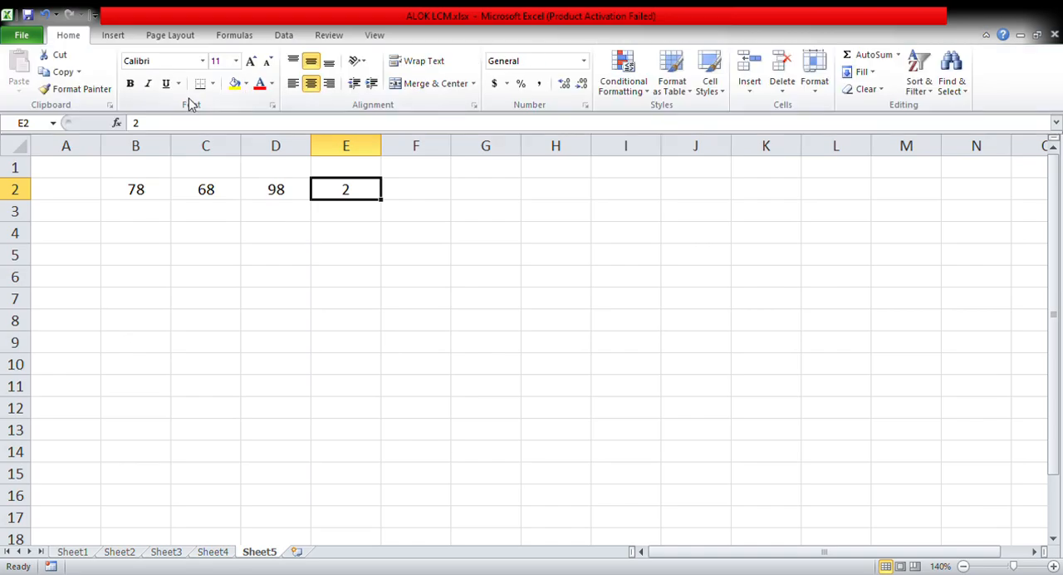
pyautogui.click(235, 84)
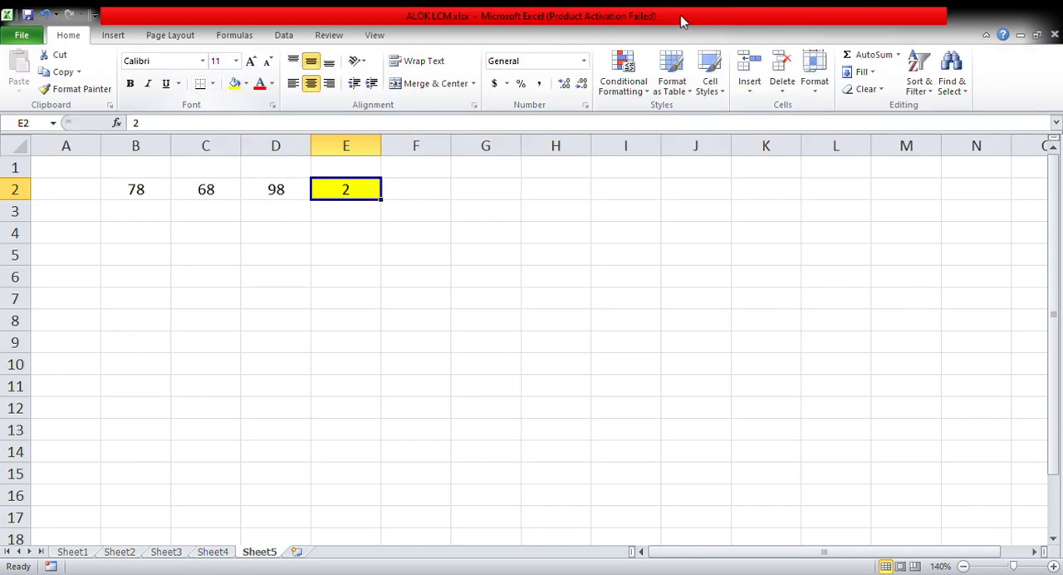
pyautogui.click(986, 35)
pyautogui.click(936, 103)
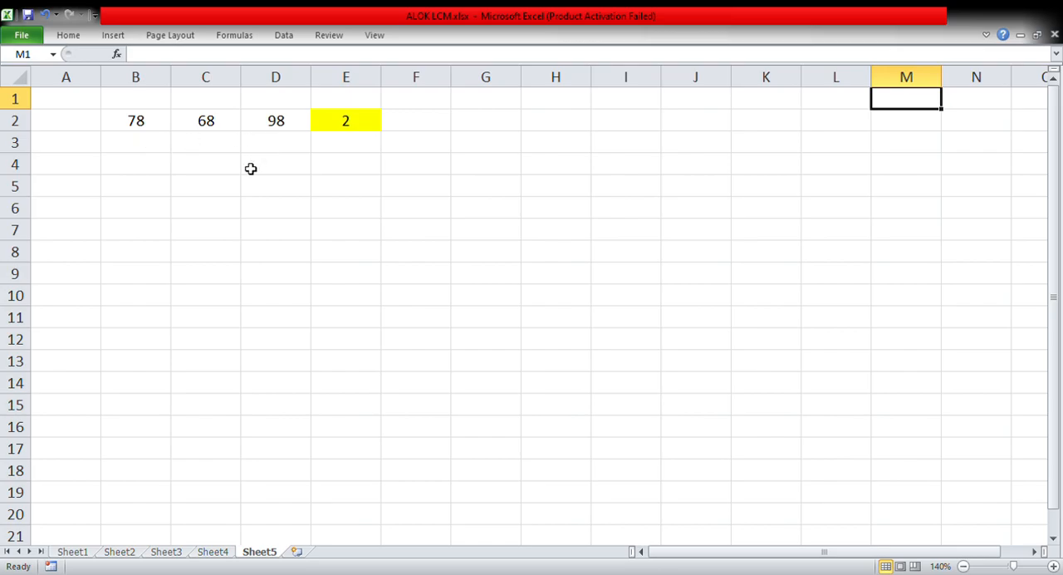
# List the three numbers in ascending order in row 4, with 68 in C4, 78 in D4 and 98 in E4
pyautogui.click(204, 175)
pyautogui.write('68')
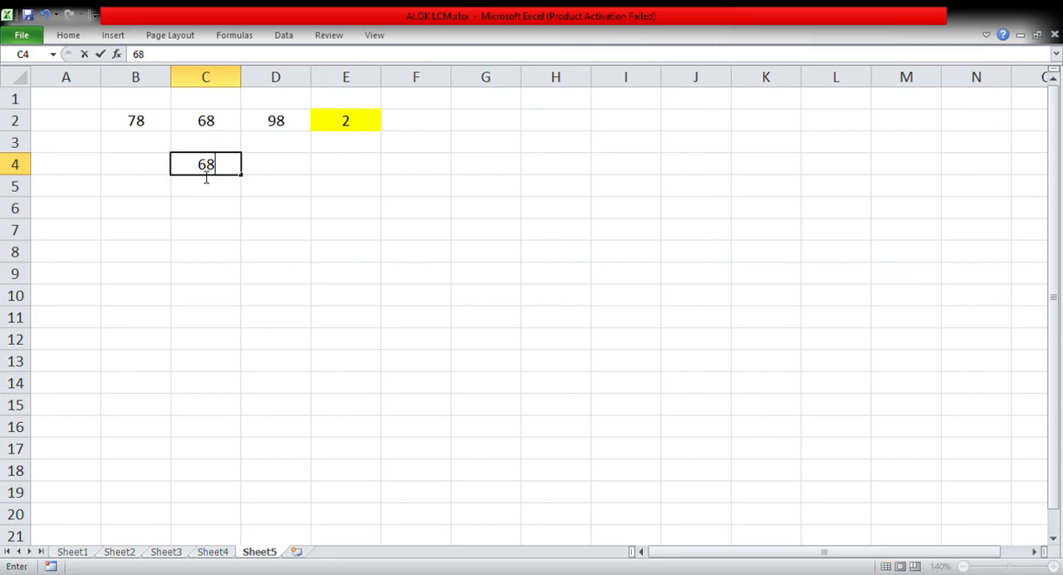
pyautogui.click(283, 174)
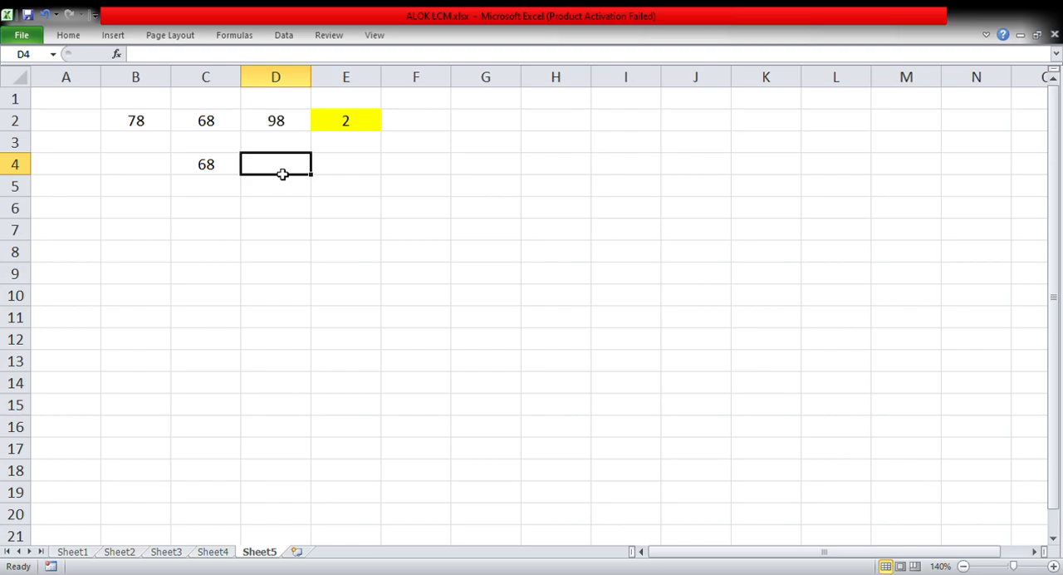
pyautogui.write('78')
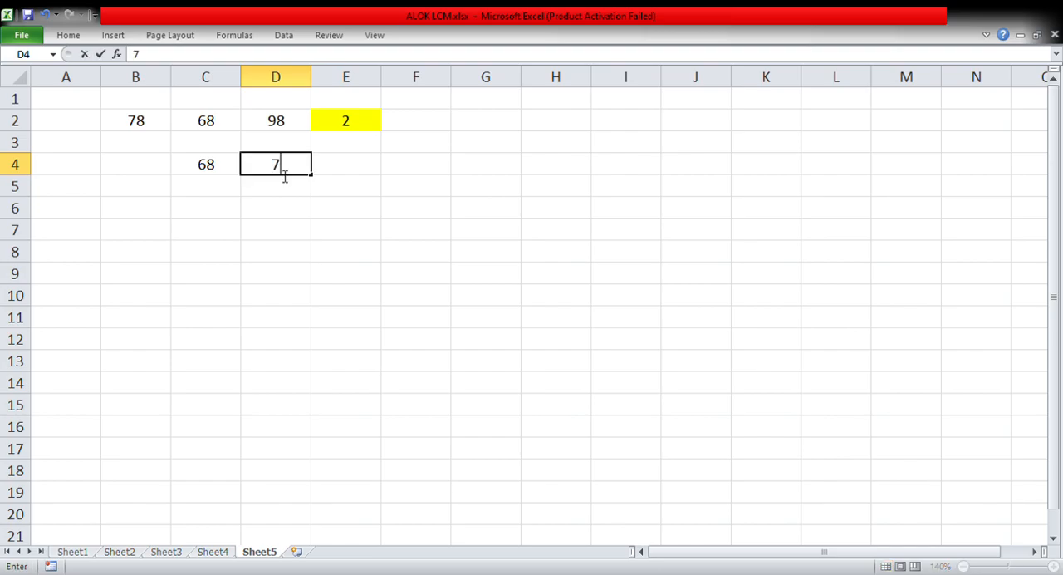
pyautogui.click(324, 171)
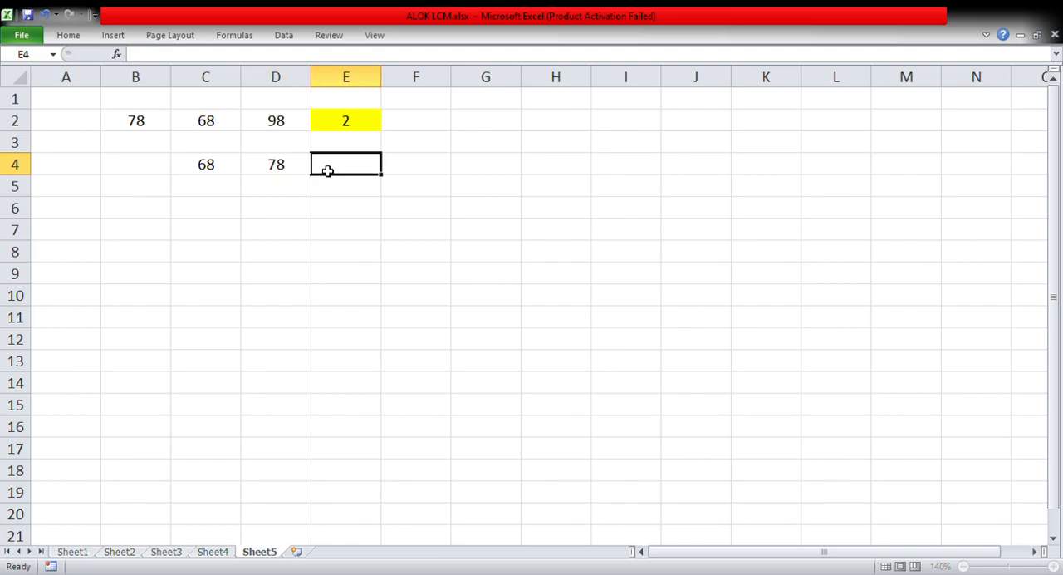
pyautogui.write('98')
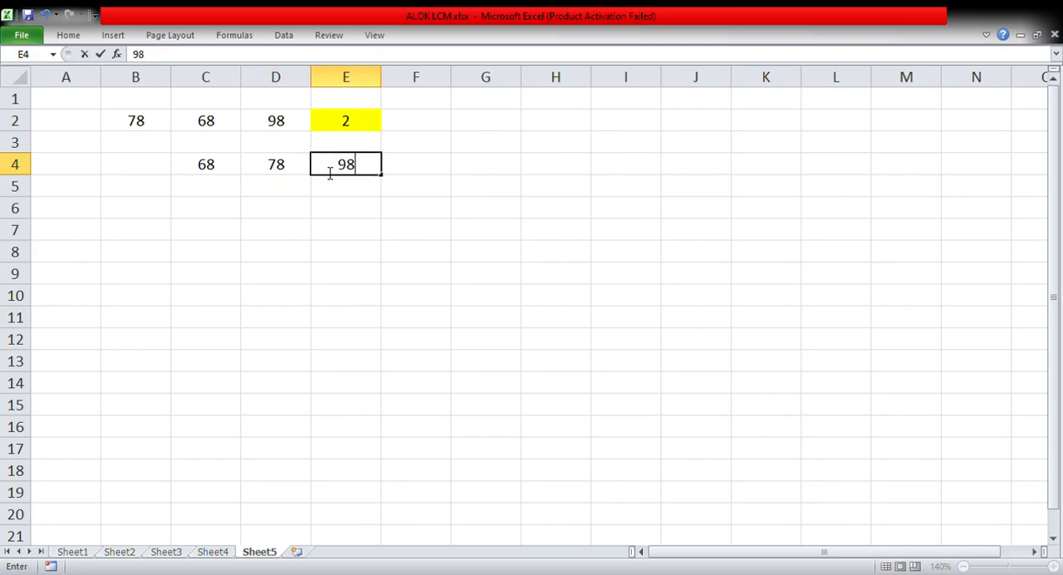
pyautogui.press('Return')
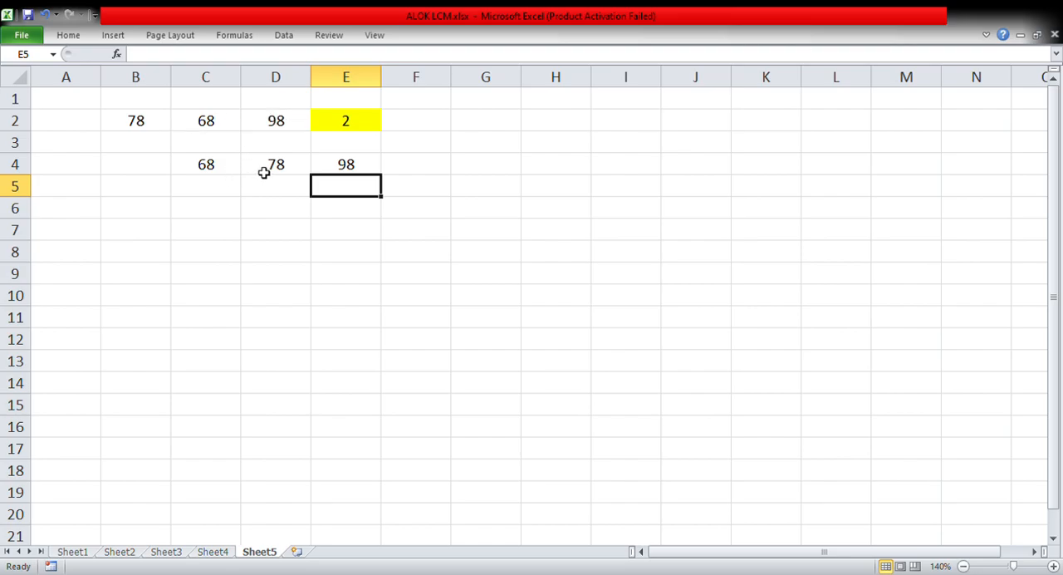
# Write the first long division as 68)78(1 in cell C5
pyautogui.click(231, 215)
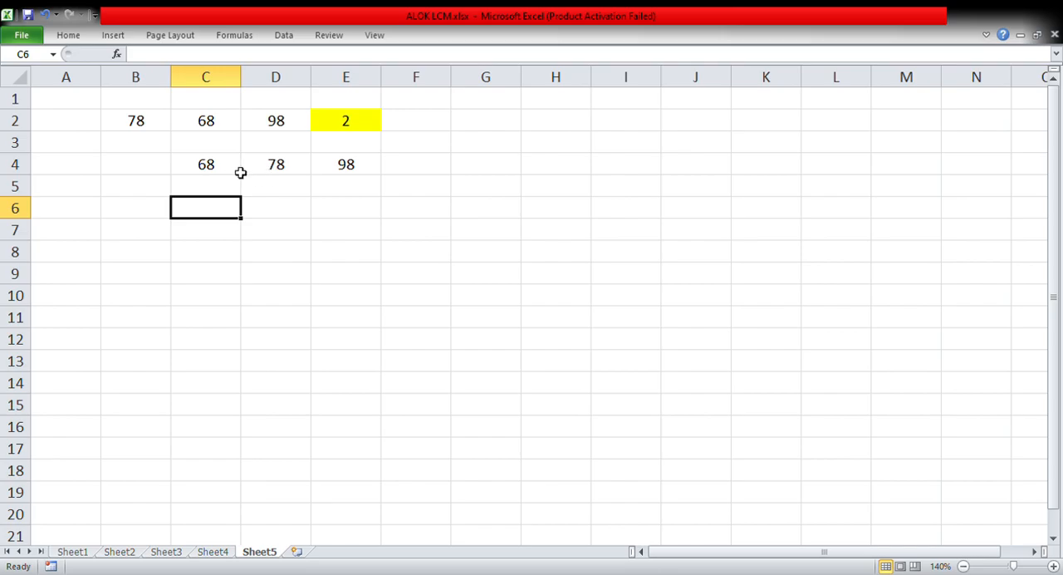
pyautogui.click(229, 195)
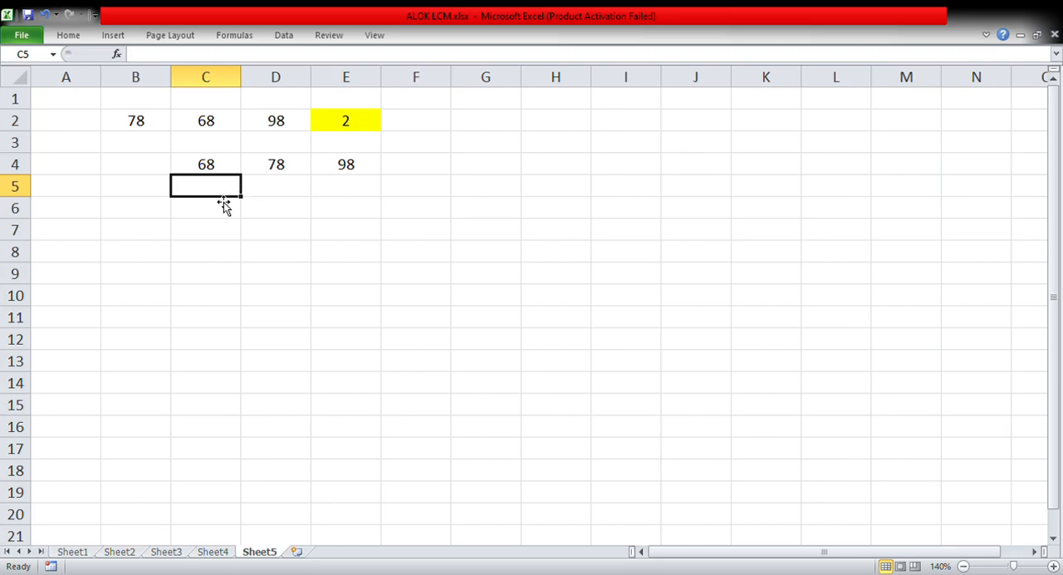
pyautogui.write('68')
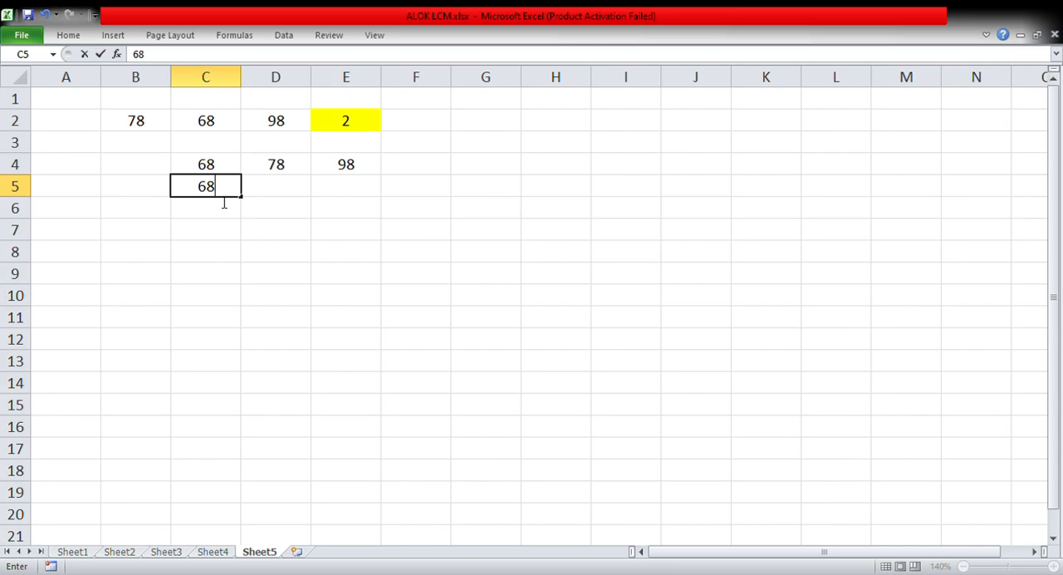
pyautogui.write(')78')
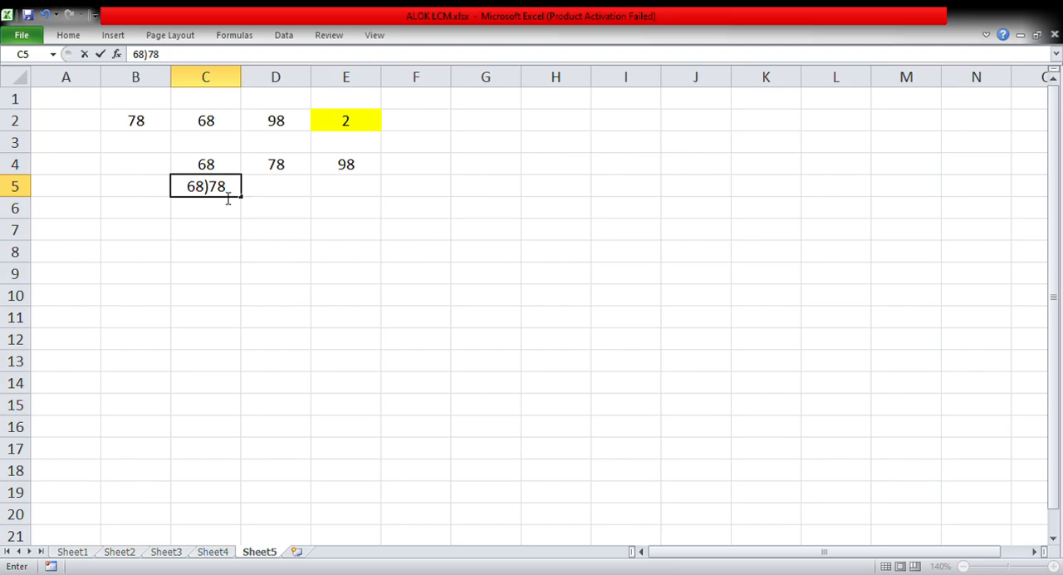
pyautogui.write('(')
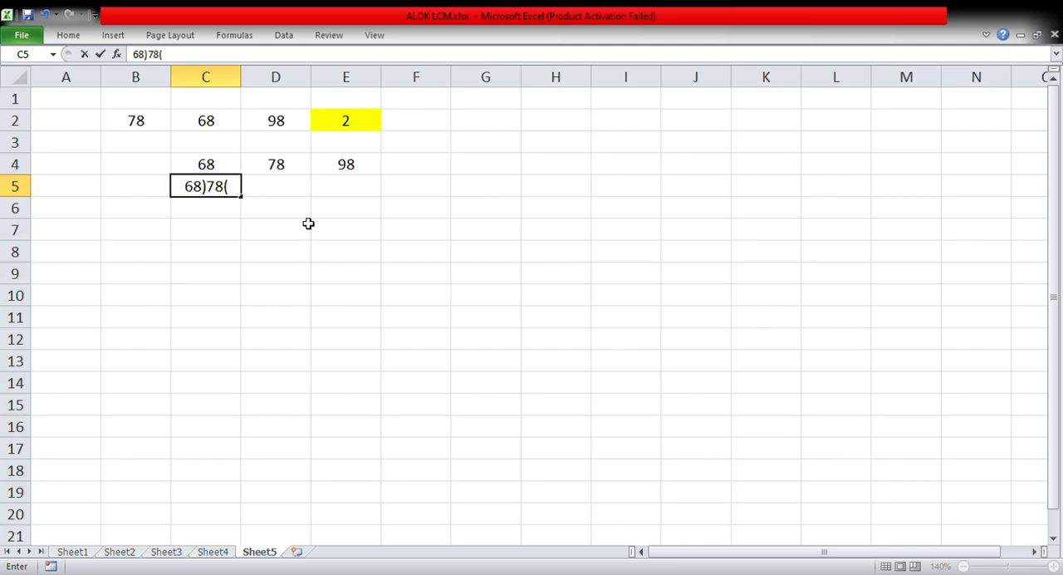
pyautogui.click(518, 281)
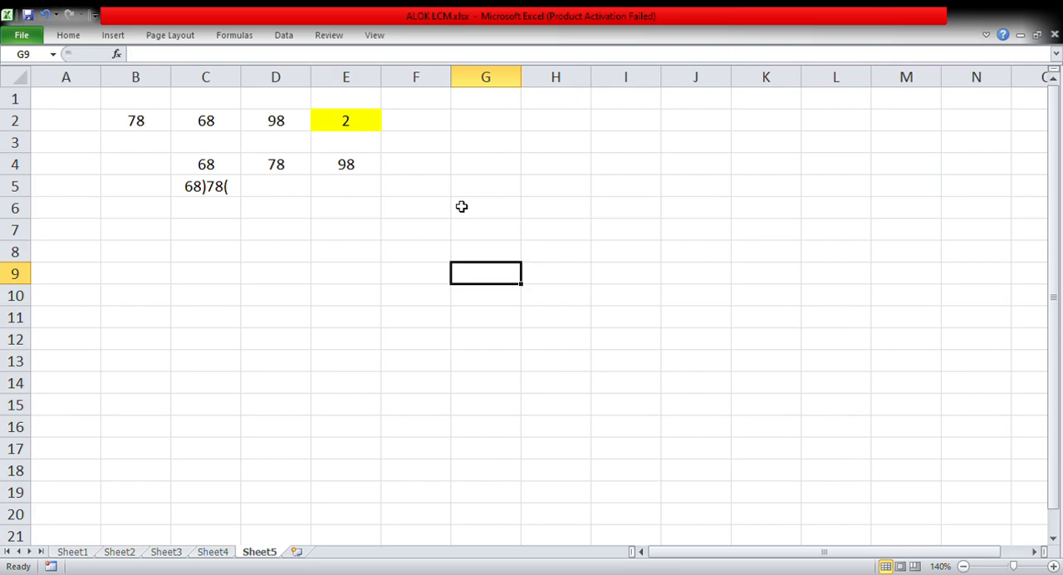
pyautogui.click(236, 192)
pyautogui.doubleClick(236, 193)
pyautogui.write('1')
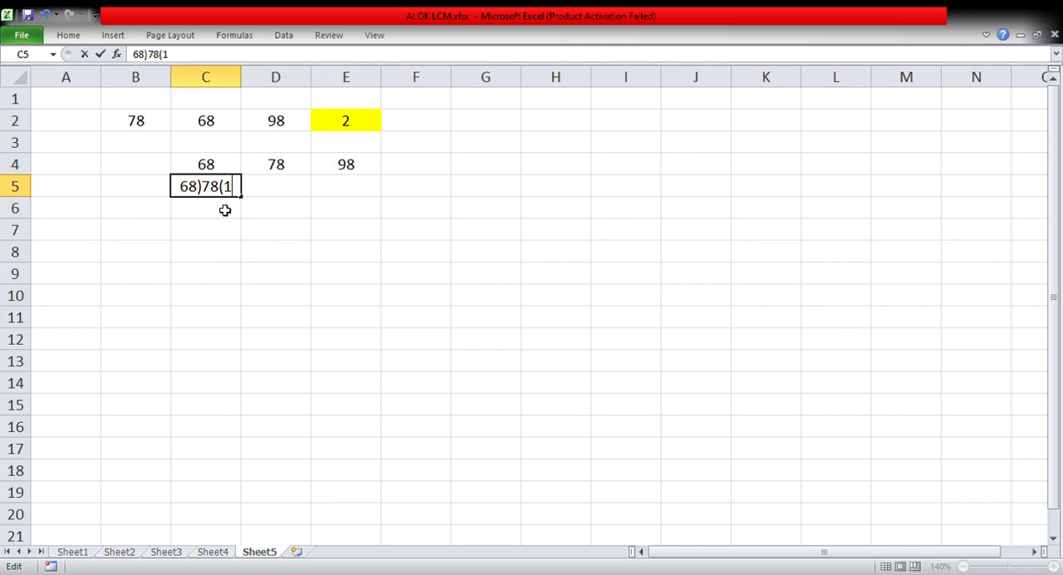
# Enter the product 68 in cell C6 and the remainder 10 in cell C7
pyautogui.click(225, 210)
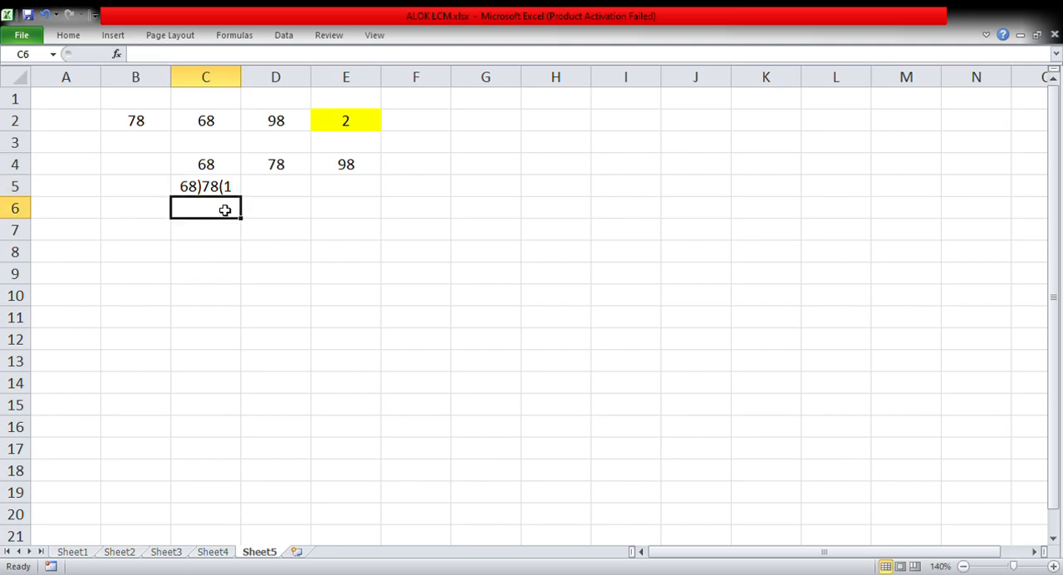
pyautogui.write('68')
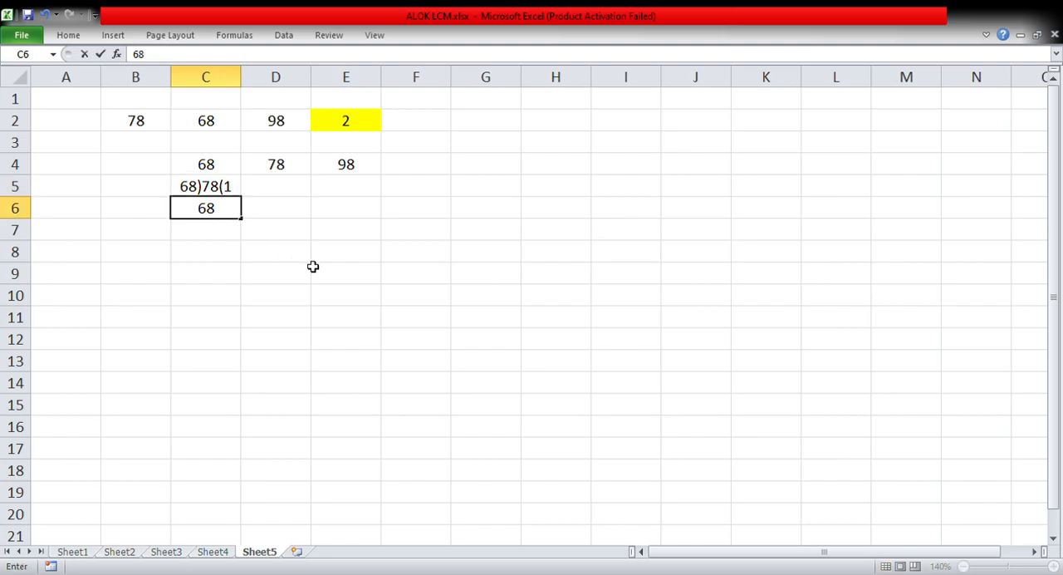
pyautogui.click(307, 264)
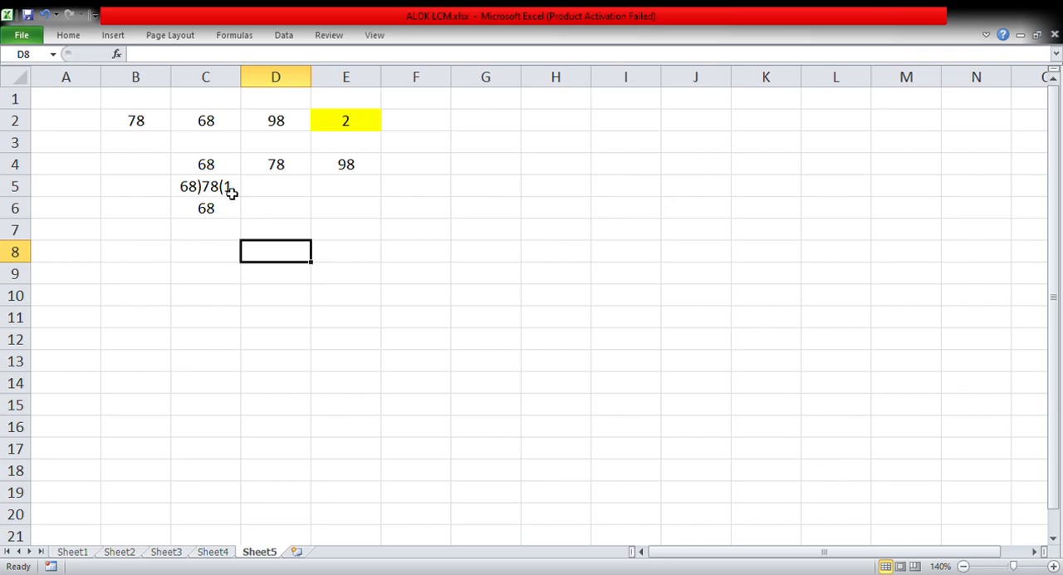
pyautogui.click(209, 233)
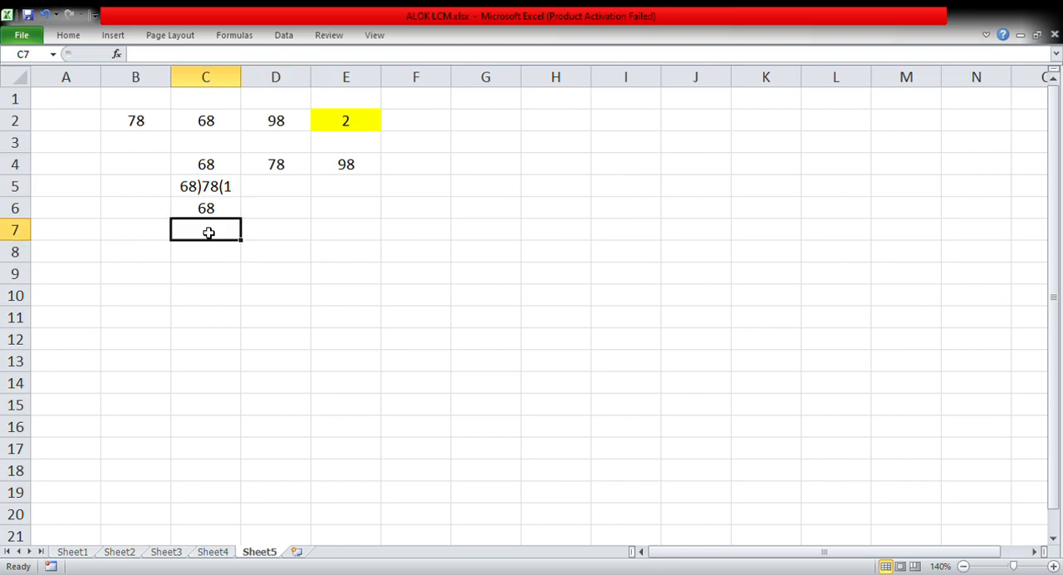
pyautogui.write('10')
pyautogui.click(301, 250)
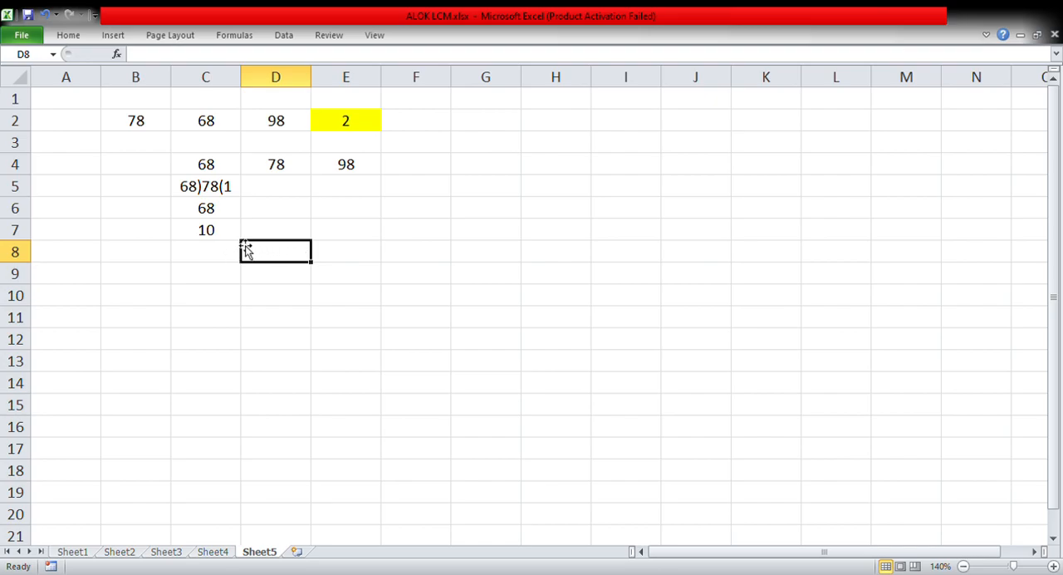
# Write the second division as 10)68(6 in cell C8 and enter its product 60 in C9
pyautogui.click(216, 260)
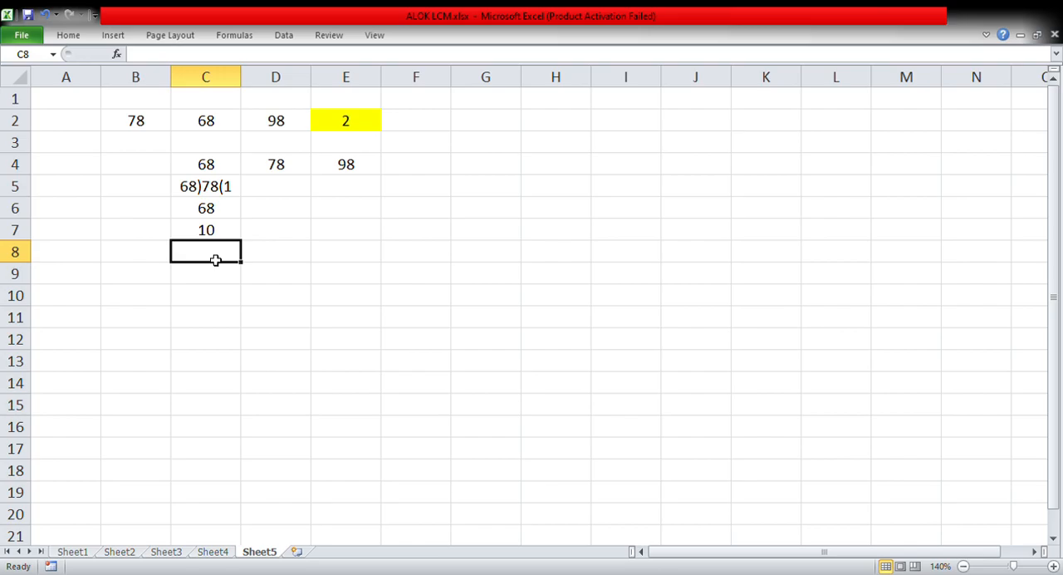
pyautogui.write('10')
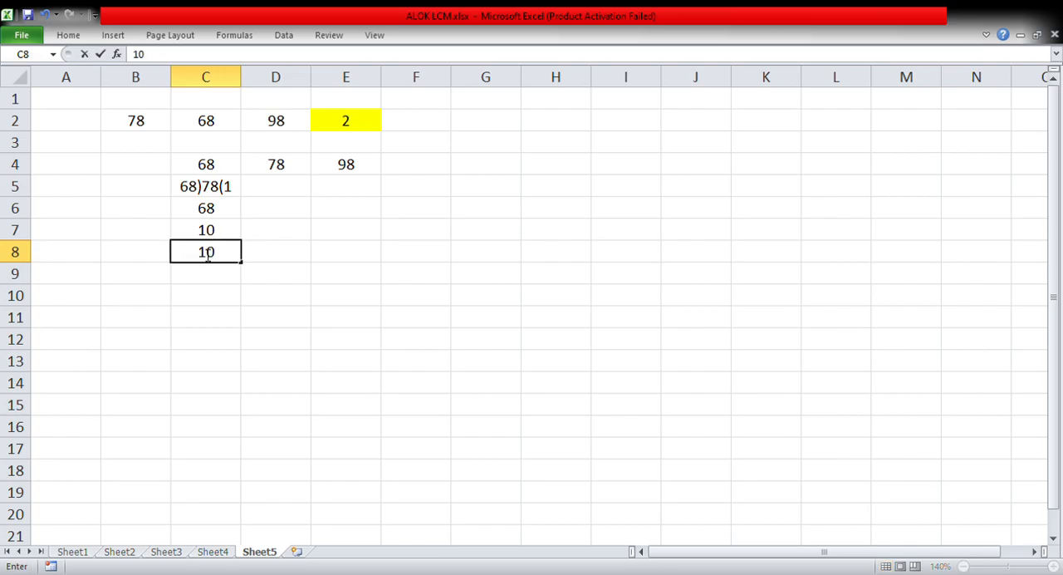
pyautogui.write(')')
pyautogui.write('68(')
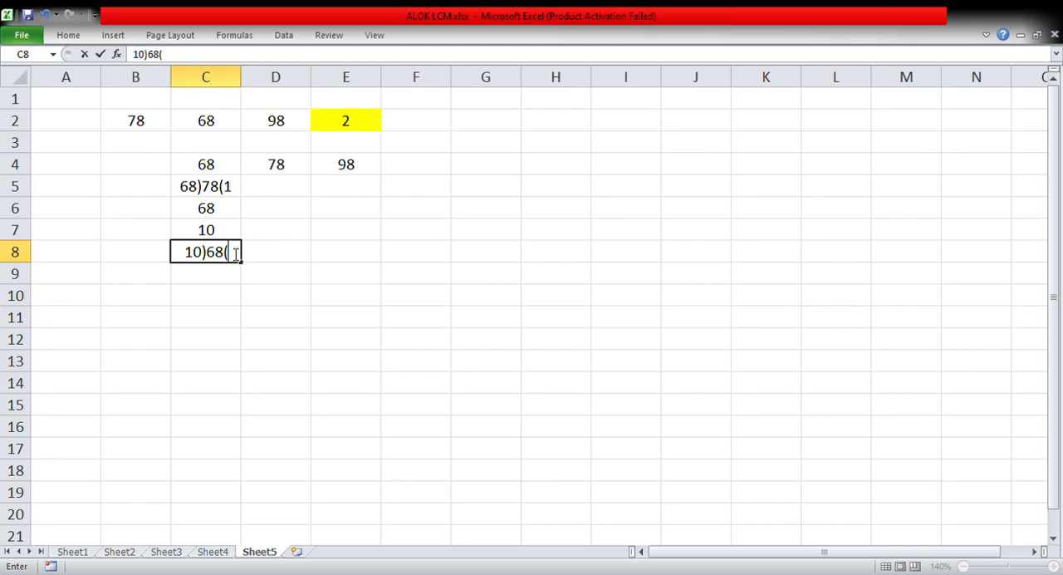
pyautogui.click(296, 274)
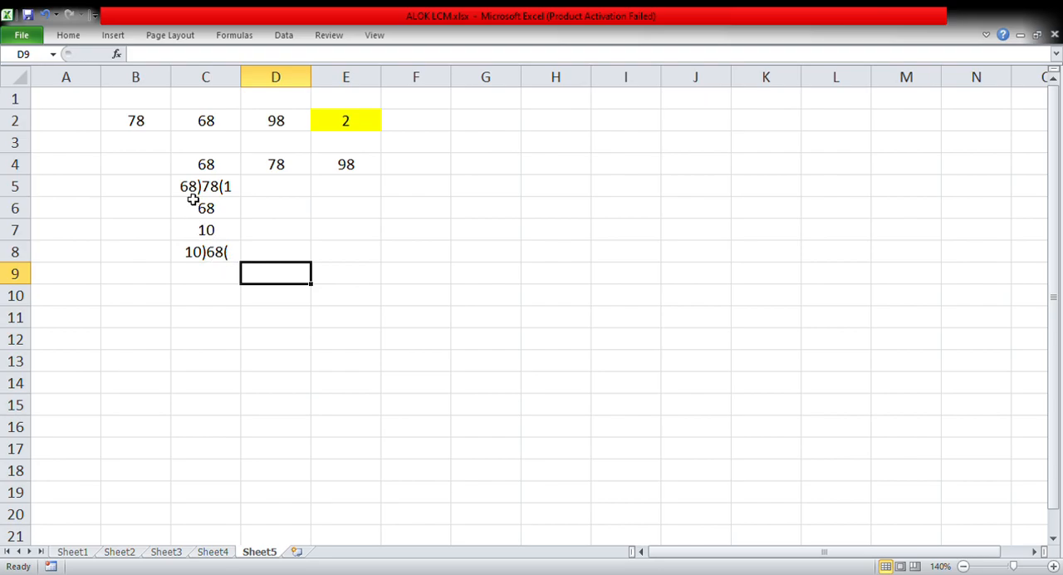
pyautogui.doubleClick(237, 258)
pyautogui.write('6')
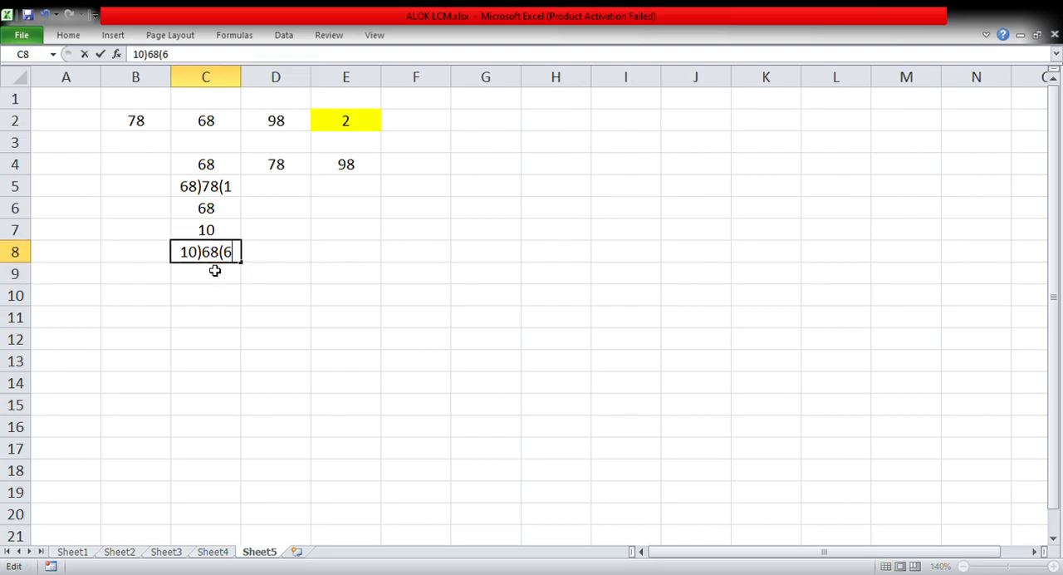
pyautogui.press('Return')
pyautogui.write('60')
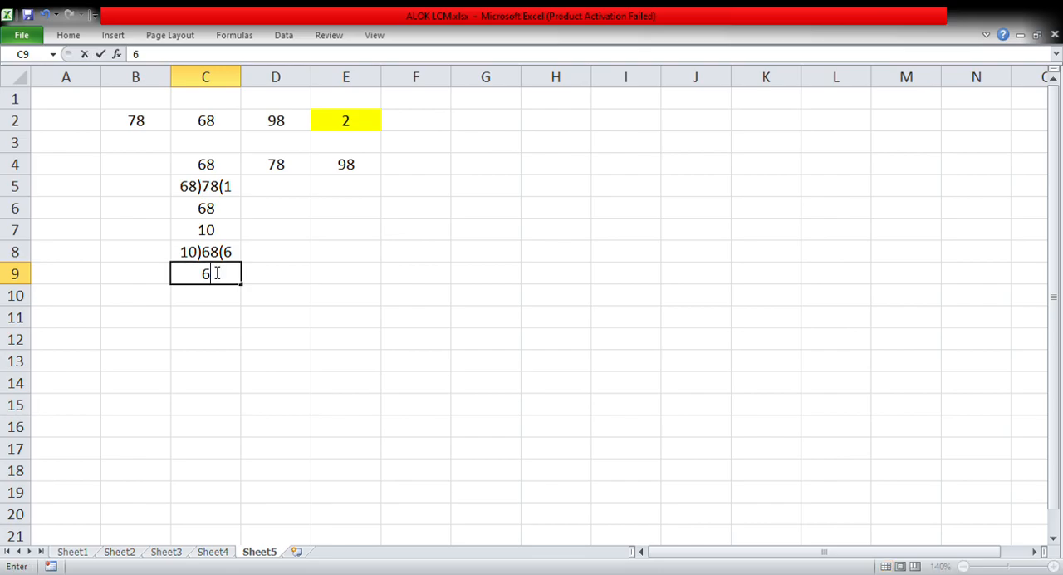
# Begin the third division in cell C10 as 8)10( with the quotient left blank
pyautogui.click(212, 300)
pyautogui.write('8')
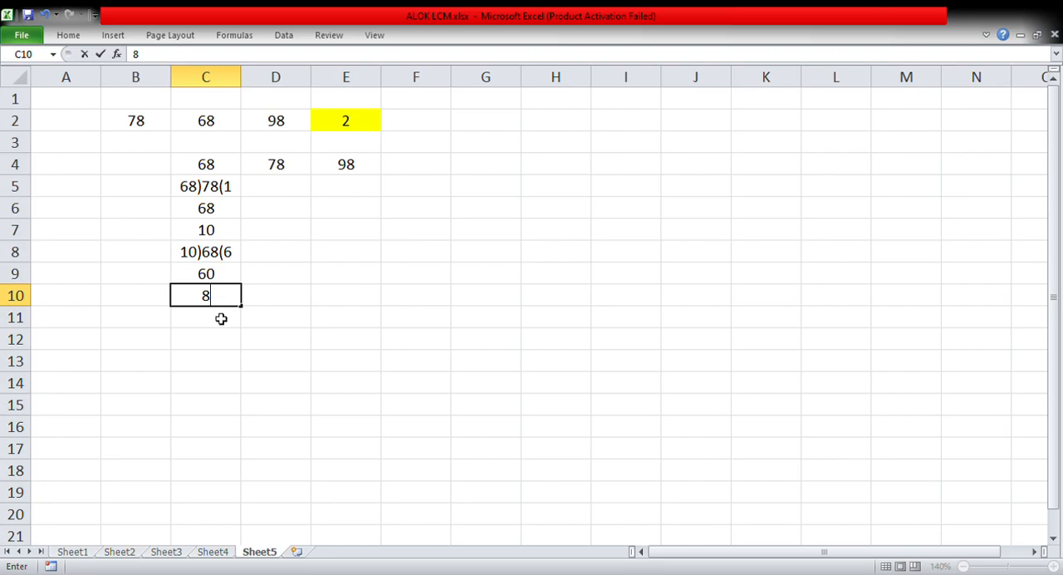
pyautogui.write(')')
pyautogui.write('10')
pyautogui.press('Return')
pyautogui.write('9')
pyautogui.press('BackSpace')
pyautogui.click(228, 295)
pyautogui.doubleClick(229, 296)
pyautogui.write('(')
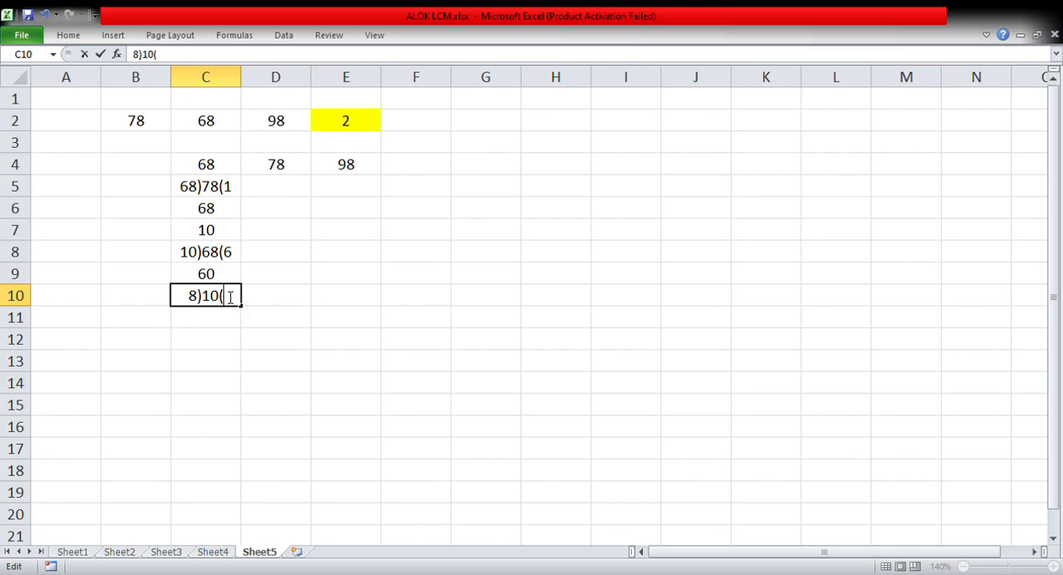
# Add the quotient 1 to the division in C10 and enter the product 8 in C11
pyautogui.click(258, 305)
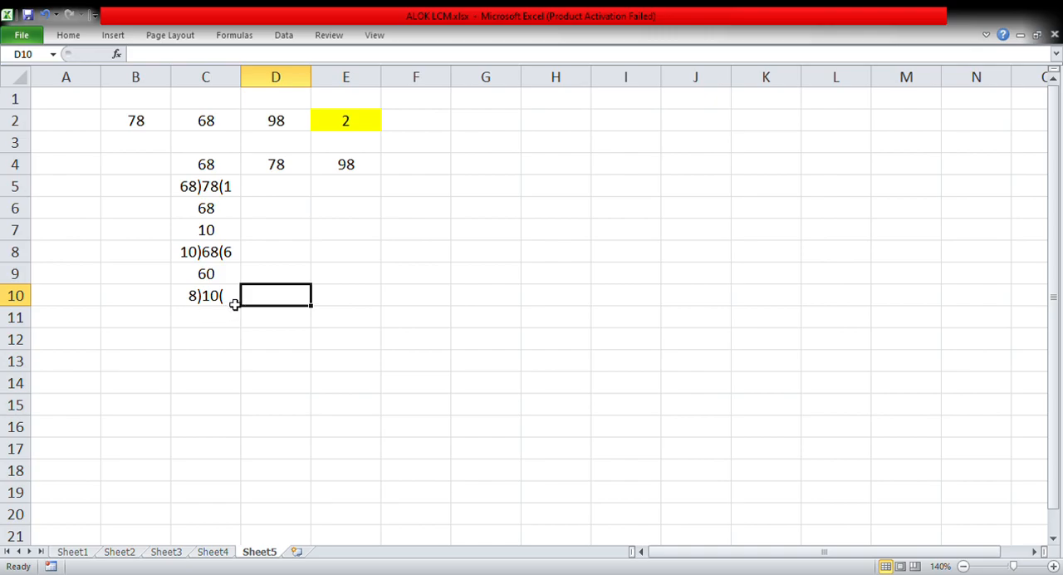
pyautogui.doubleClick(236, 304)
pyautogui.write('1')
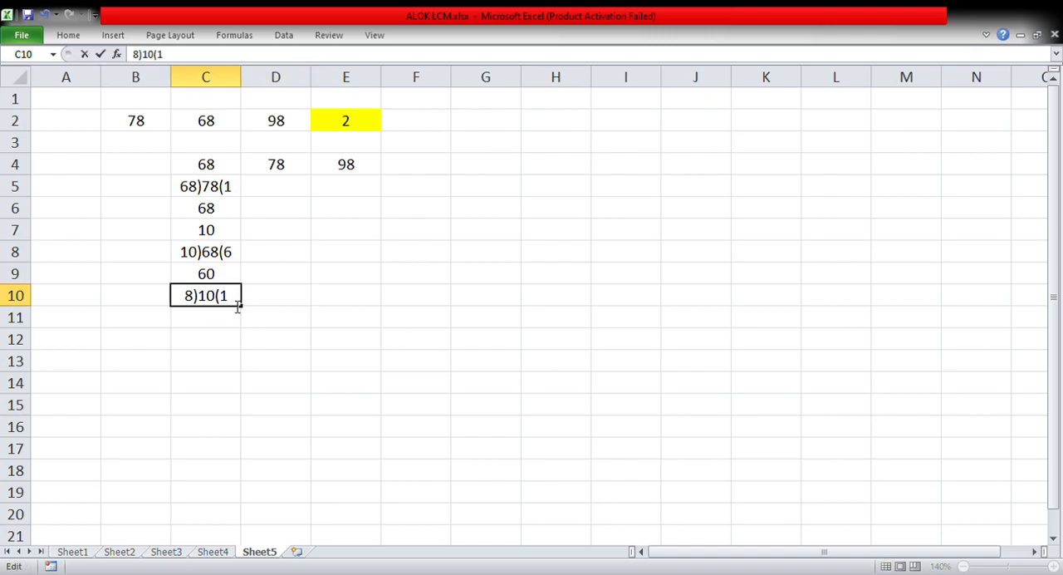
pyautogui.click(218, 317)
pyautogui.write('8')
# Write the fourth division as 2)8(4 in cell C12
pyautogui.click(206, 341)
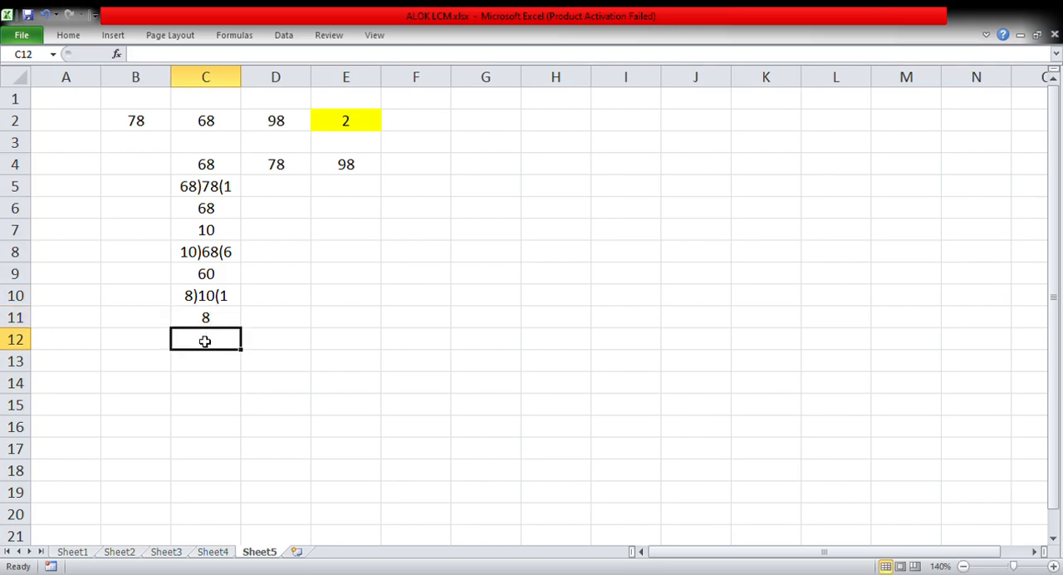
pyautogui.doubleClick(205, 341)
pyautogui.write('2')
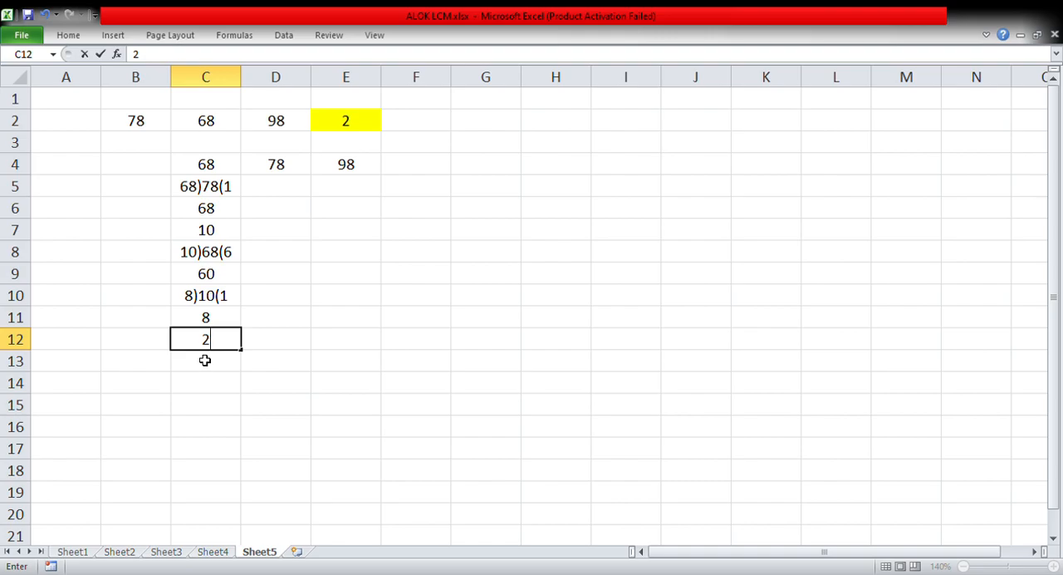
pyautogui.write(')')
pyautogui.click(201, 339)
pyautogui.click(223, 341)
pyautogui.doubleClick(227, 343)
pyautogui.click(227, 344)
pyautogui.write('8(')
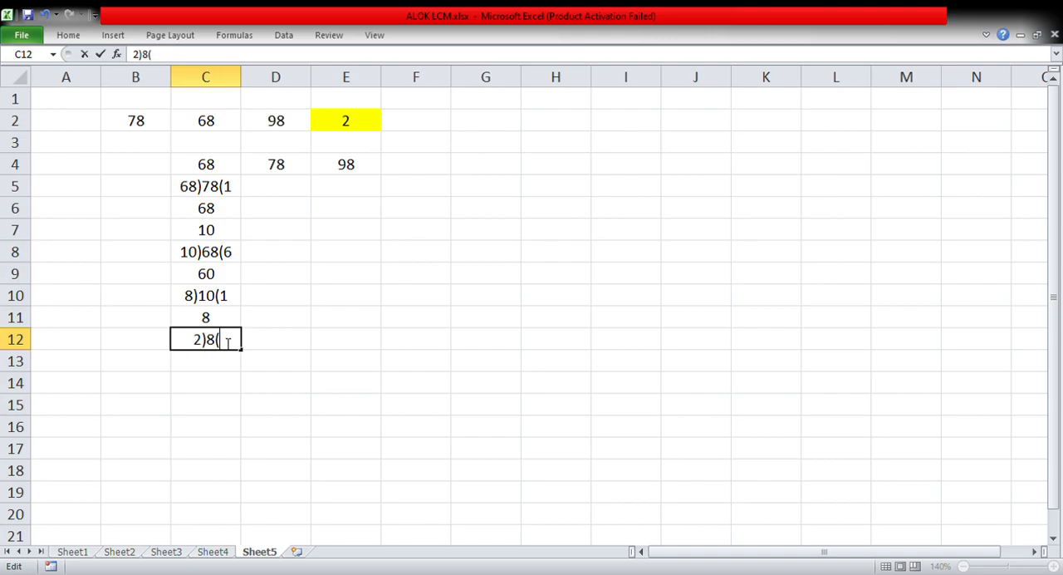
pyautogui.write('4')
# Enter the product 8 in cell C13 and the final remainder 0 in cell C14
pyautogui.click(212, 360)
pyautogui.write('8')
pyautogui.click(213, 383)
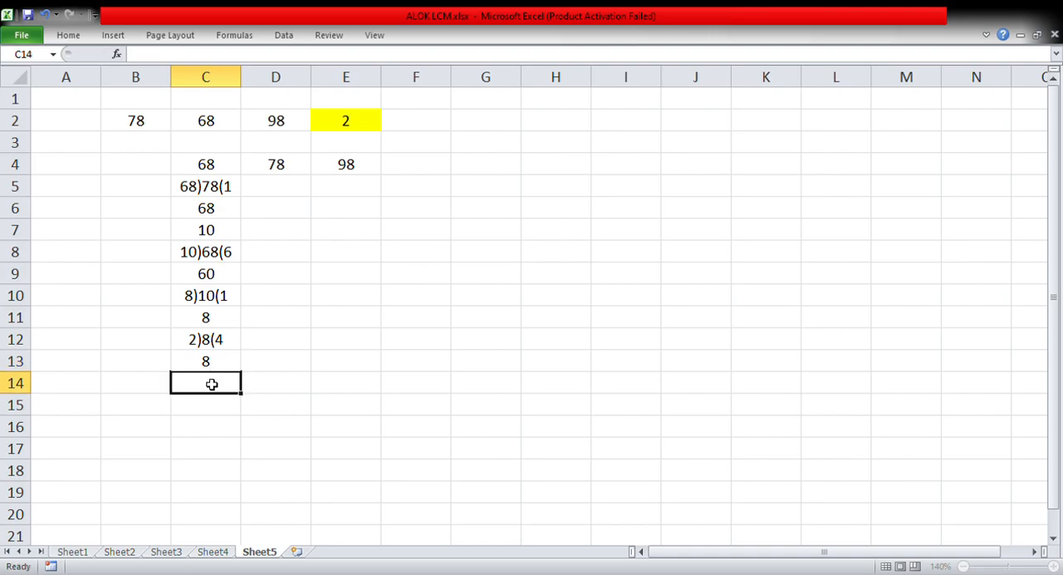
pyautogui.write('0')
pyautogui.click(288, 416)
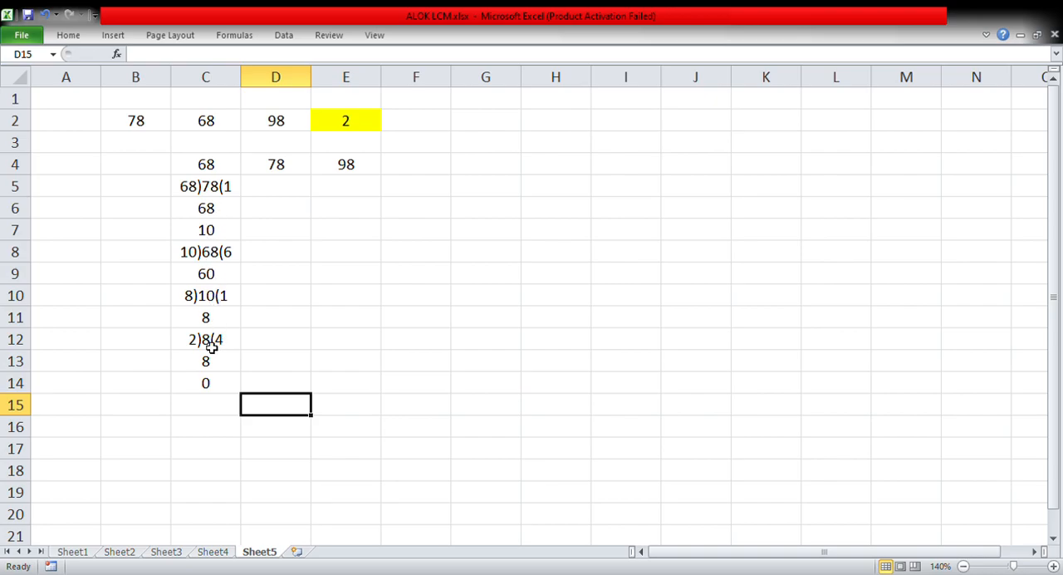
# Write the division of the third number as 2)98(48 in cell D5, with the product 96 in D6
pyautogui.click(285, 196)
pyautogui.write('2')
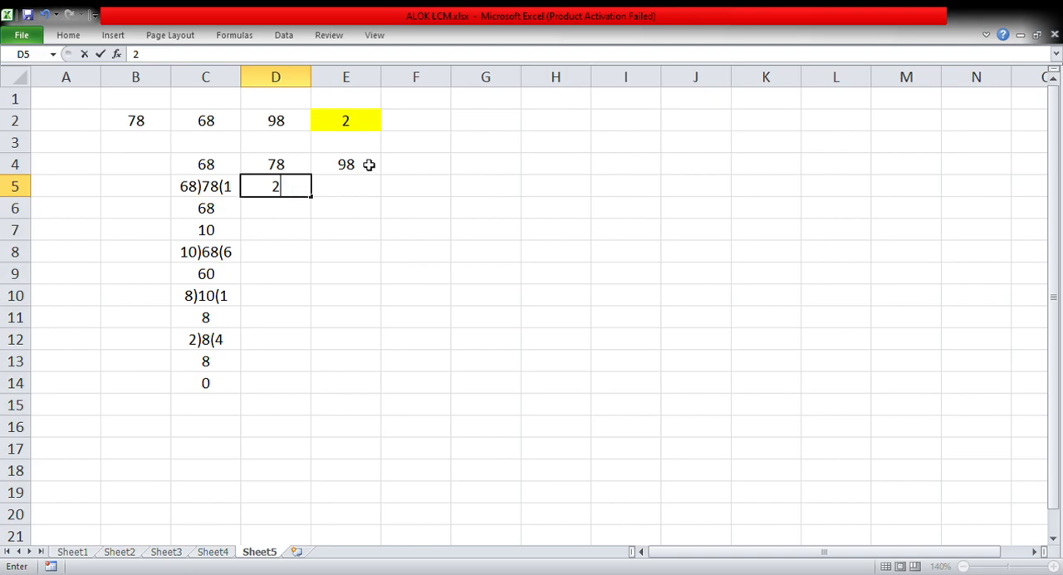
pyautogui.write(')98')
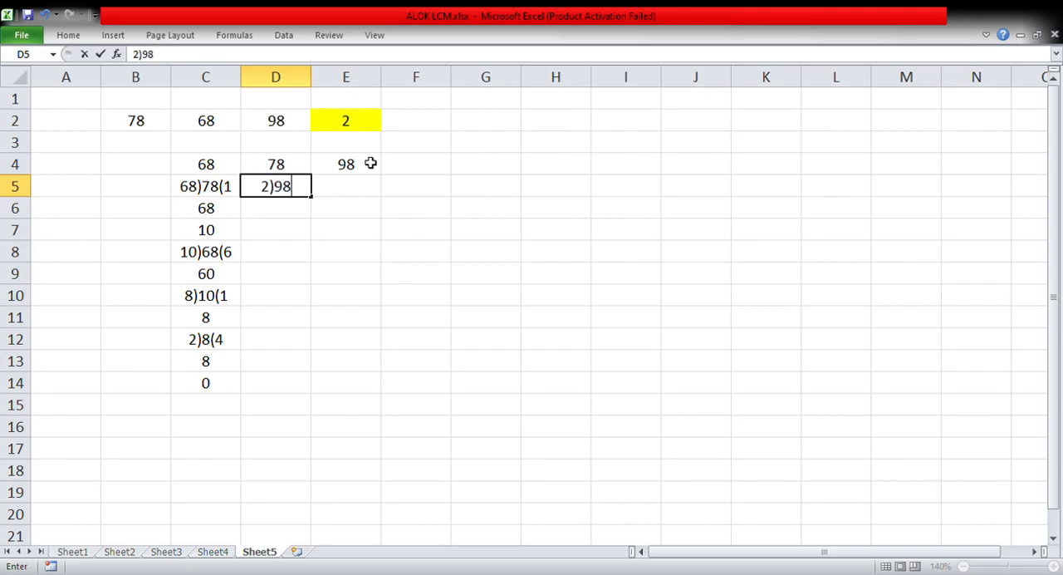
pyautogui.write('(')
pyautogui.write('4')
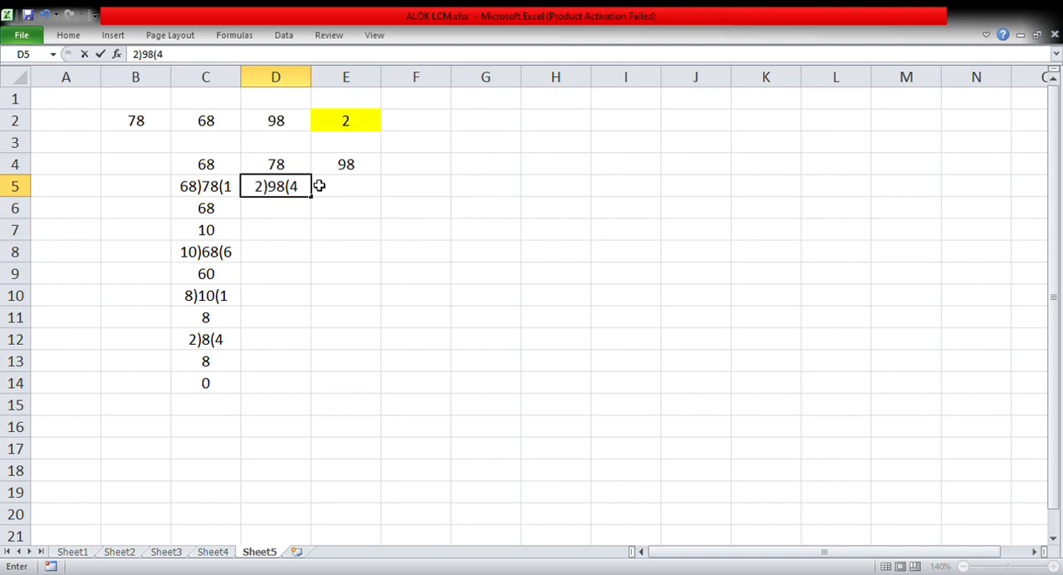
pyautogui.write('8')
pyautogui.click(282, 211)
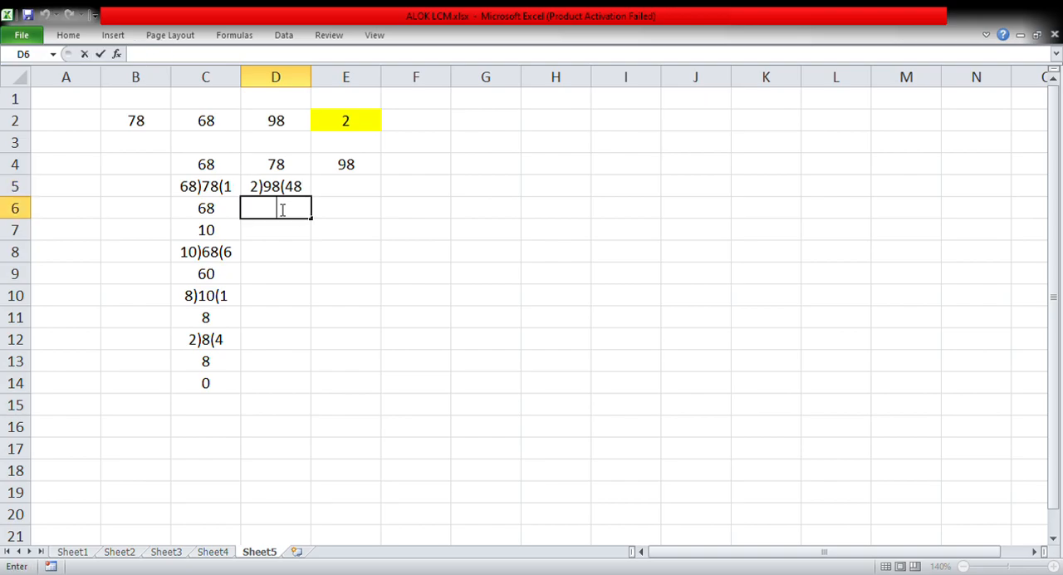
pyautogui.write('96')
pyautogui.press('Return')
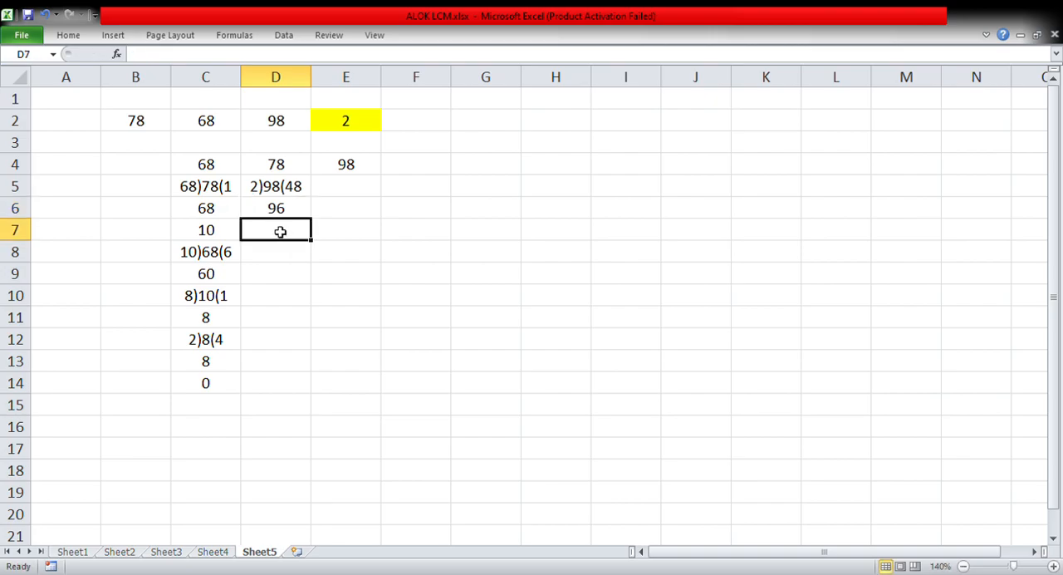
# Write the next division as 2)2(1 in cell D7 and enter its product 2 in D8
pyautogui.write('2')
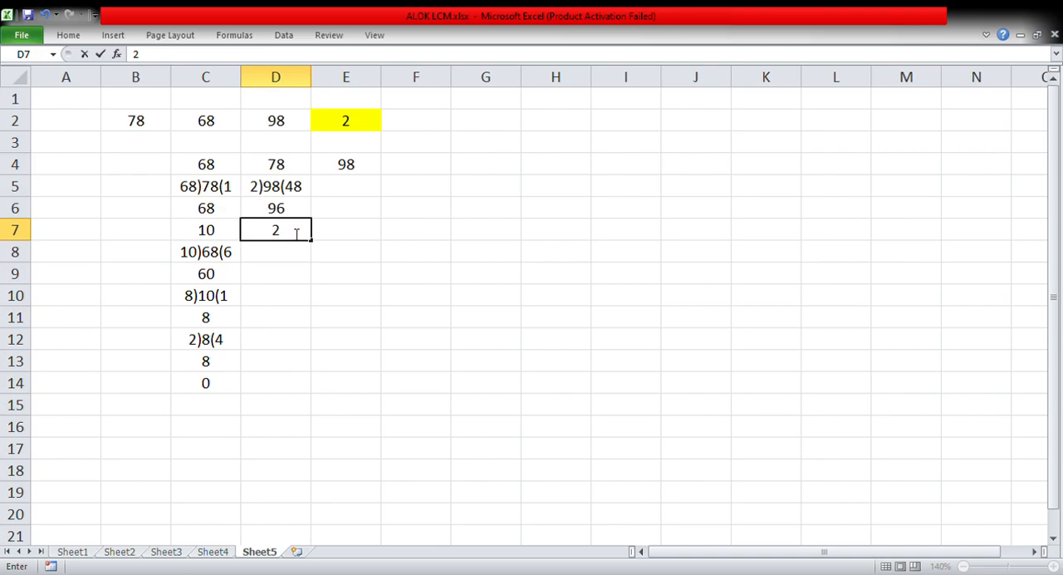
pyautogui.write(')2(1')
pyautogui.doubleClick(287, 251)
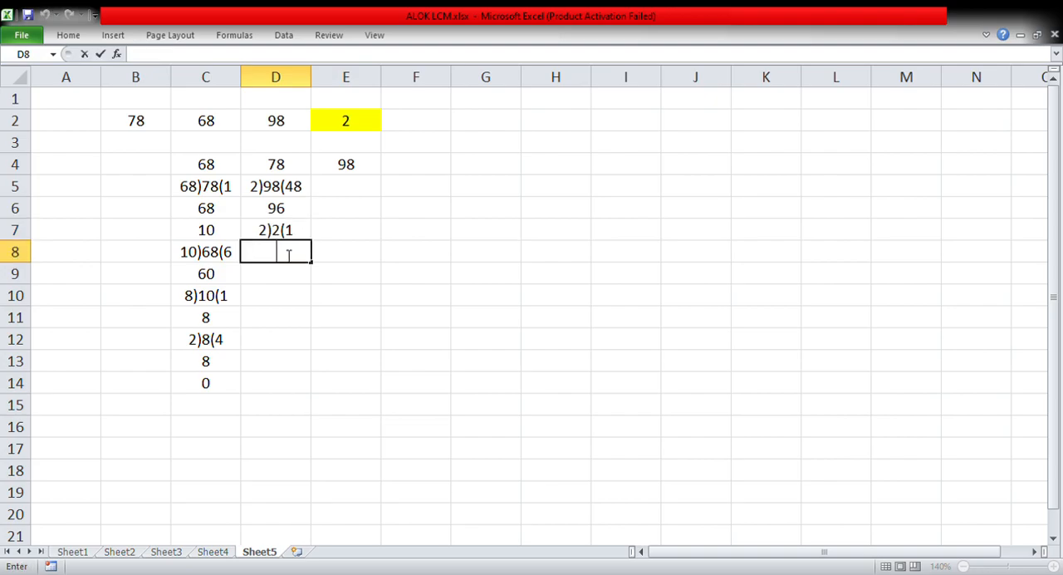
pyautogui.write('2')
pyautogui.click(276, 273)
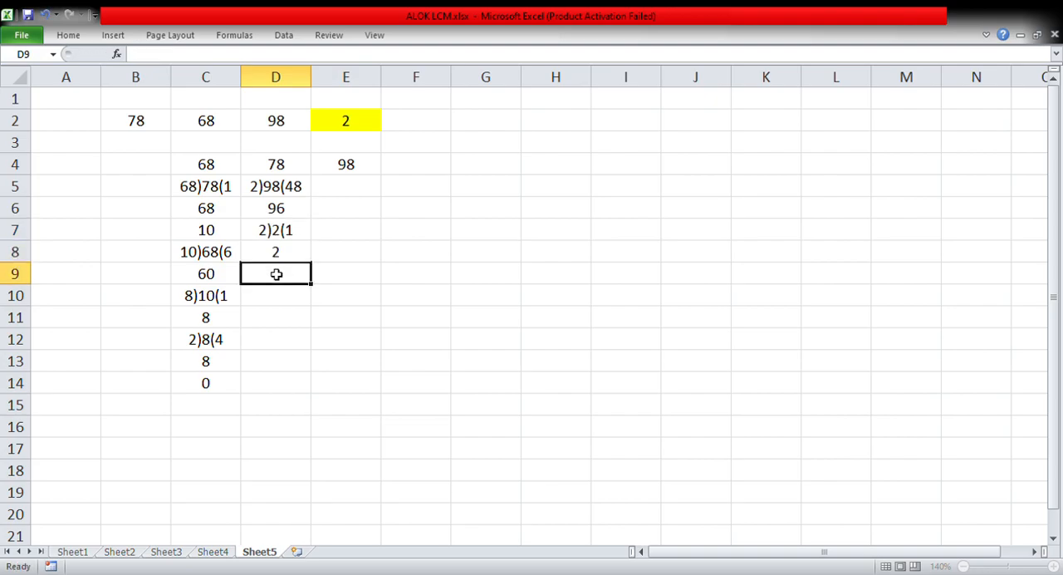
# Enter the final remainder 0 in cell D9 and the resulting divisor 2 in cell D10
pyautogui.write('0')
pyautogui.click(274, 297)
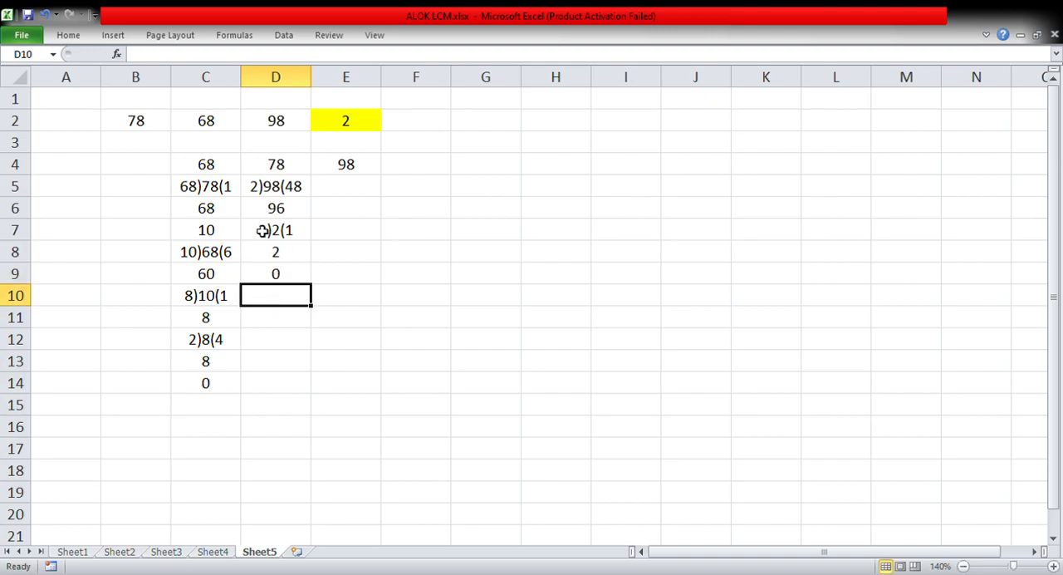
pyautogui.write('2')
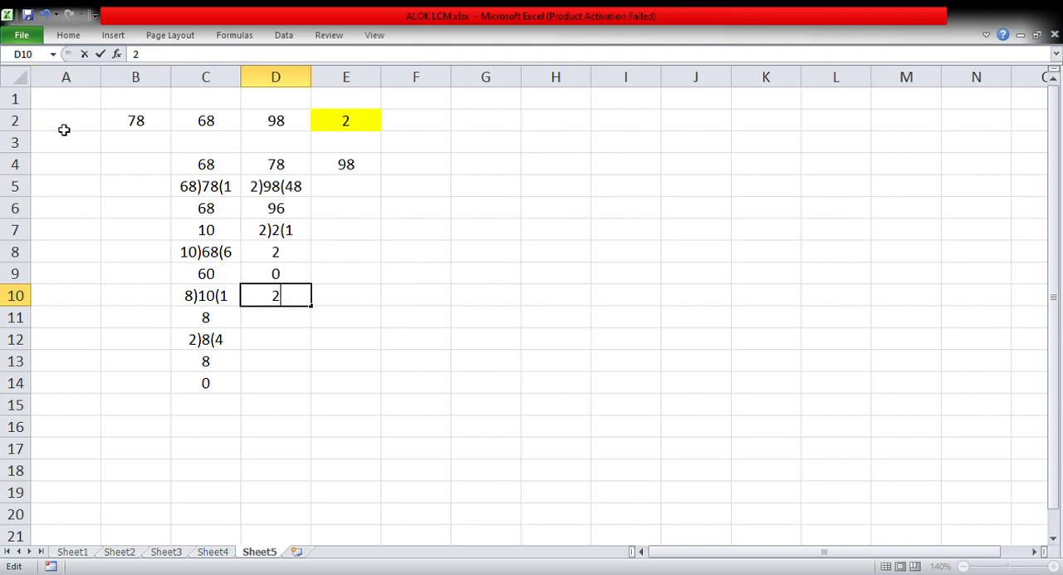
# Add the heading GCD in cell B1 above the first set of numbers
pyautogui.click(138, 99)
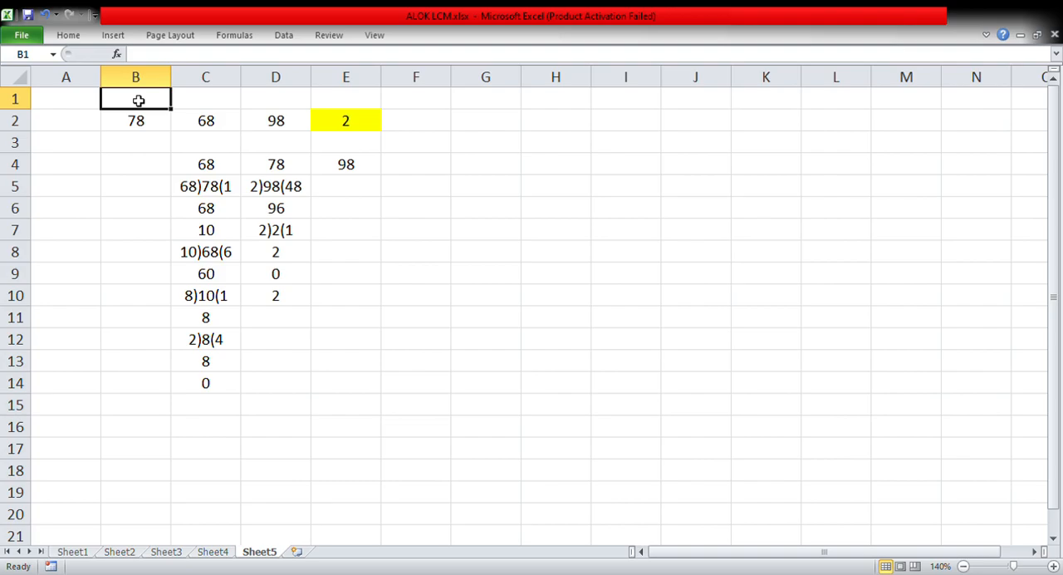
pyautogui.write('GCD')
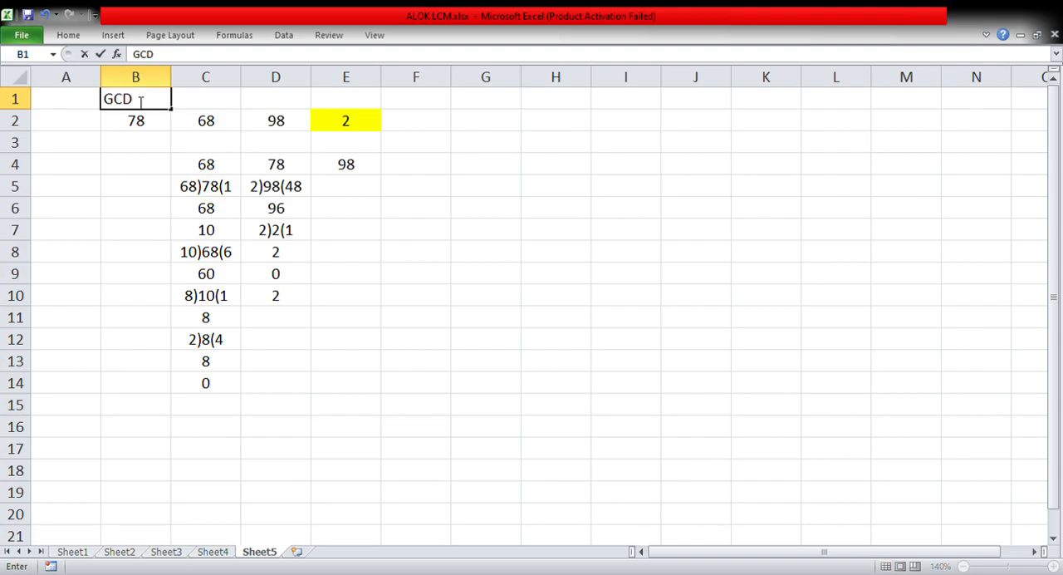
pyautogui.click(69, 217)
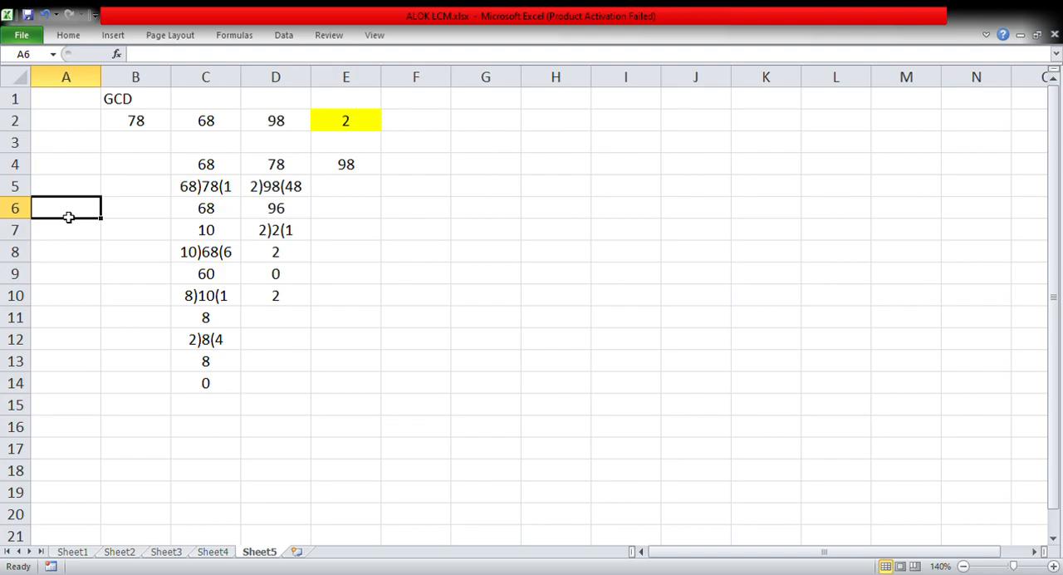
# Check the next number pair in the GCD table on Sheet4, and enter 76 in G2 and 72 in H2 on Sheet5
pyautogui.click(214, 552)
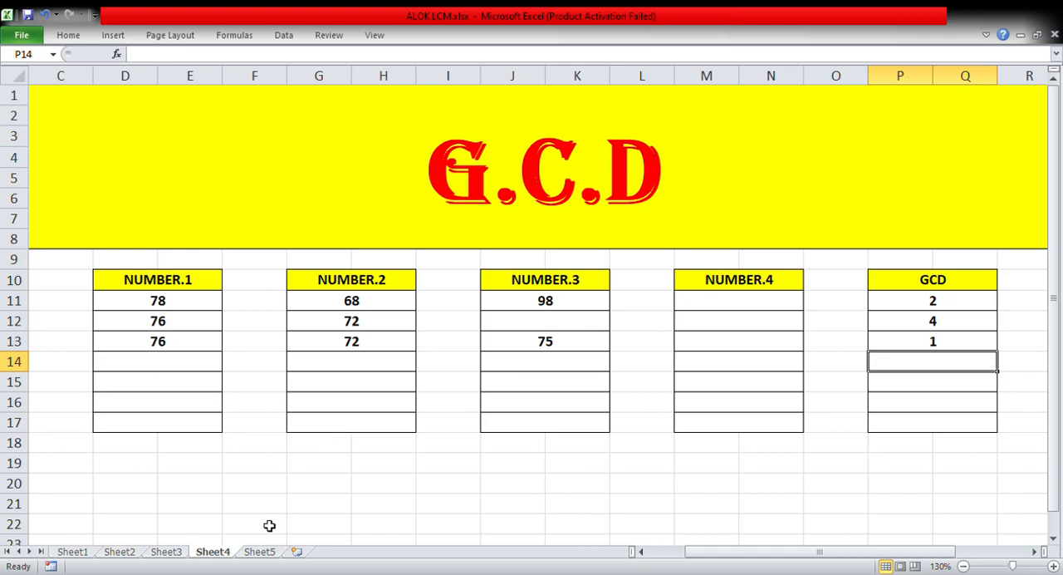
pyautogui.click(259, 553)
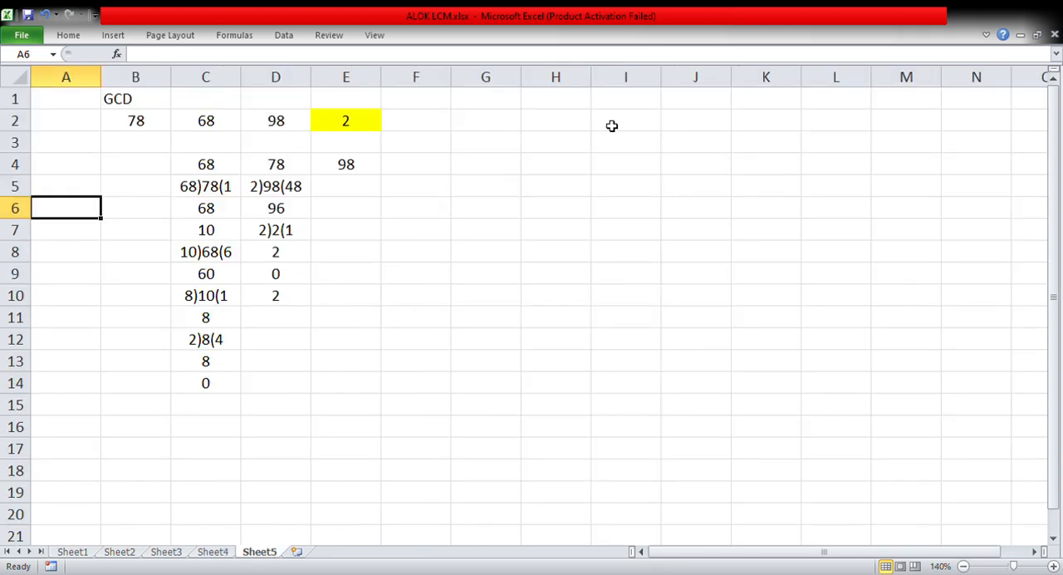
pyautogui.click(504, 123)
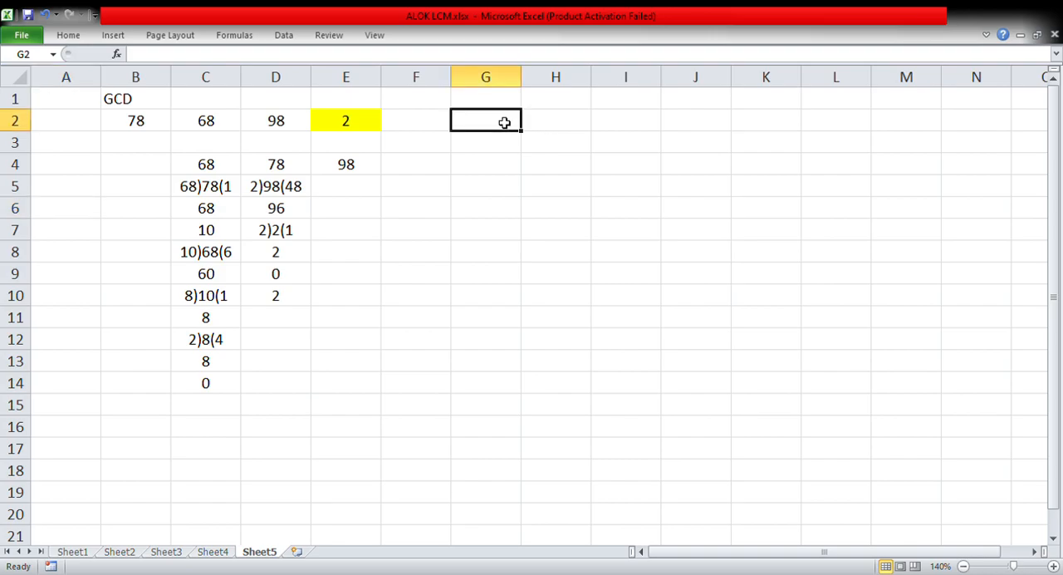
pyautogui.write('76')
pyautogui.press('Tab')
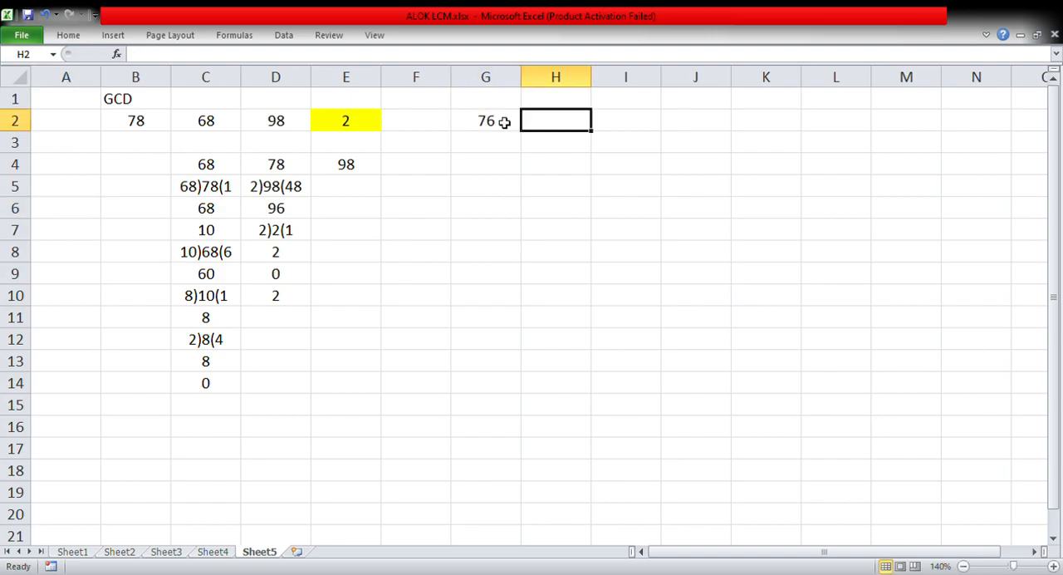
pyautogui.write('7')
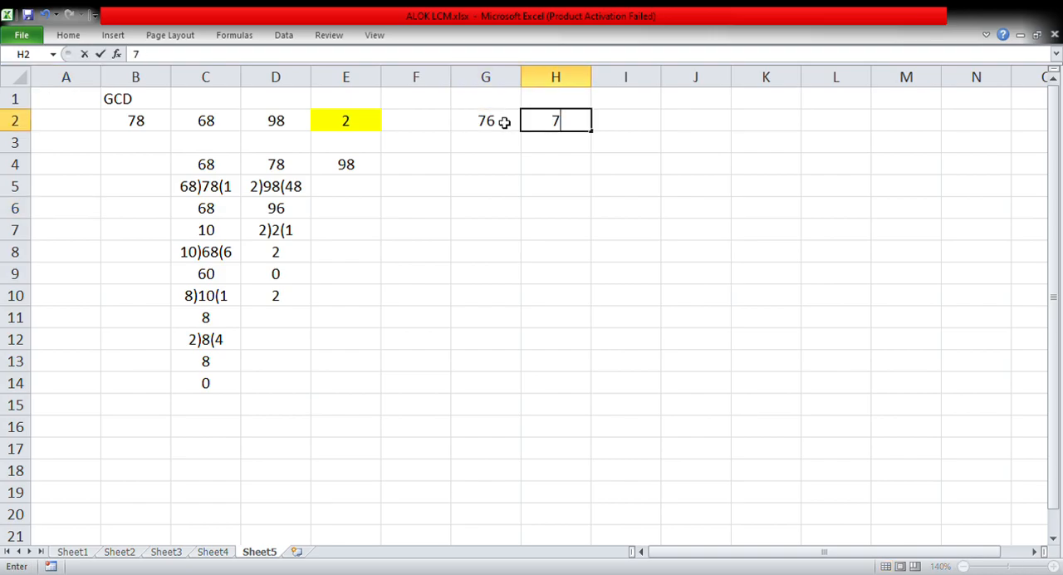
pyautogui.write('2')
# Write the first division of the pair as 72)76(1 in cell G4, with the product 72 in G5
pyautogui.click(516, 170)
pyautogui.write('72')
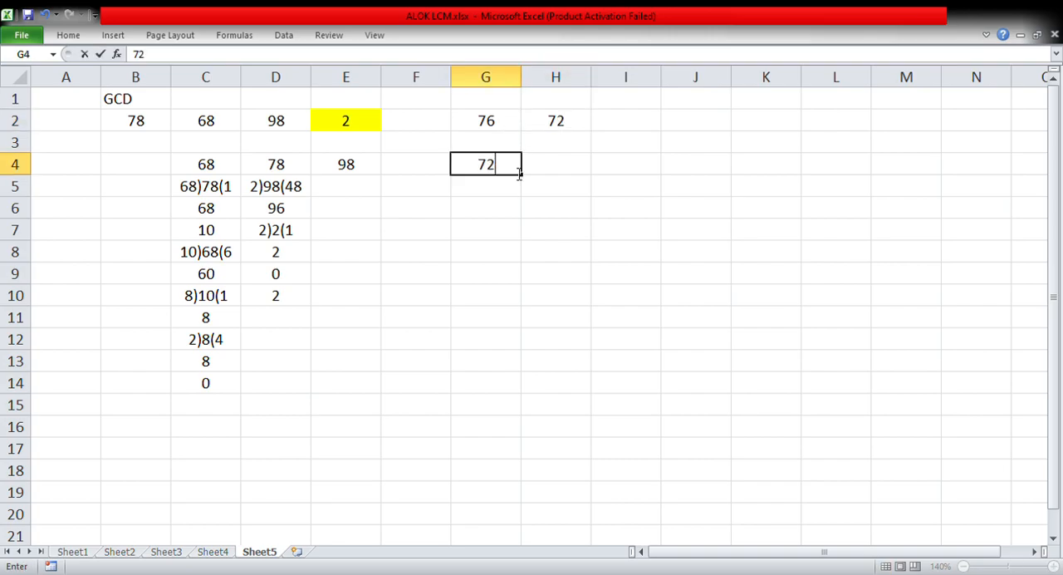
pyautogui.write(')76')
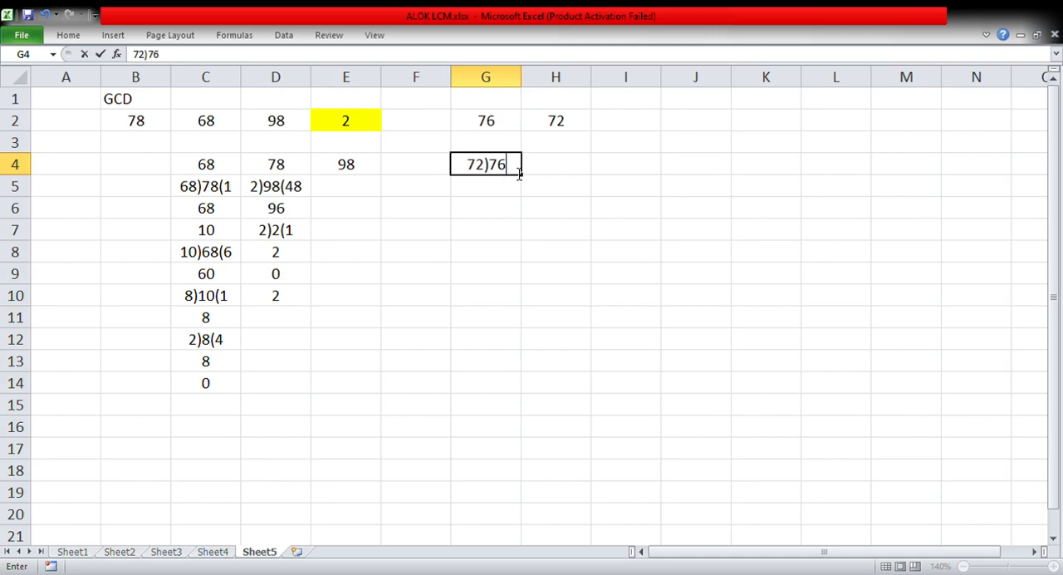
pyautogui.write('(1')
pyautogui.click(499, 189)
pyautogui.write('72')
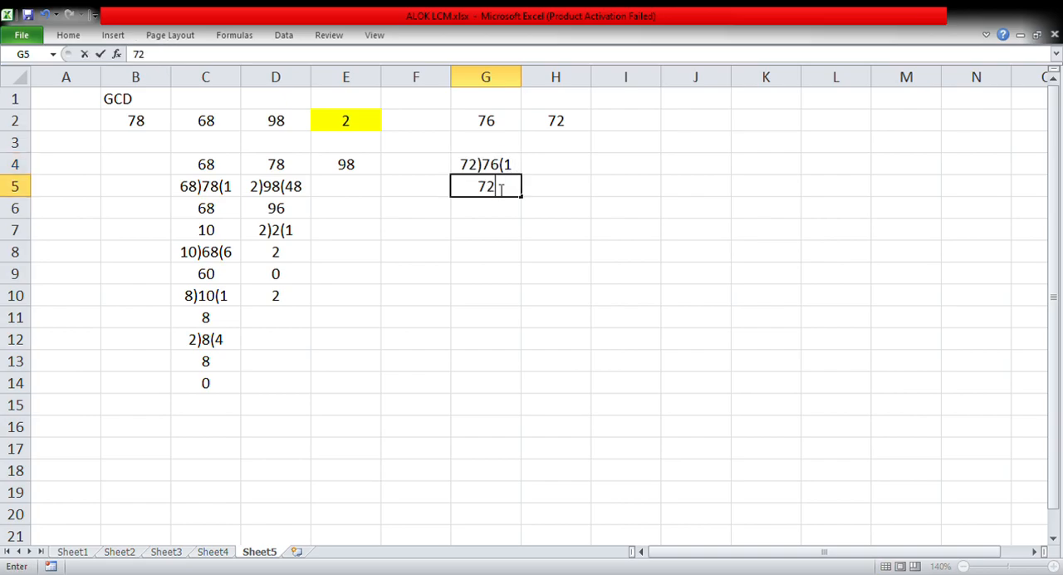
# Write the second division of the pair as 4)72(19 in cell G6
pyautogui.click(478, 211)
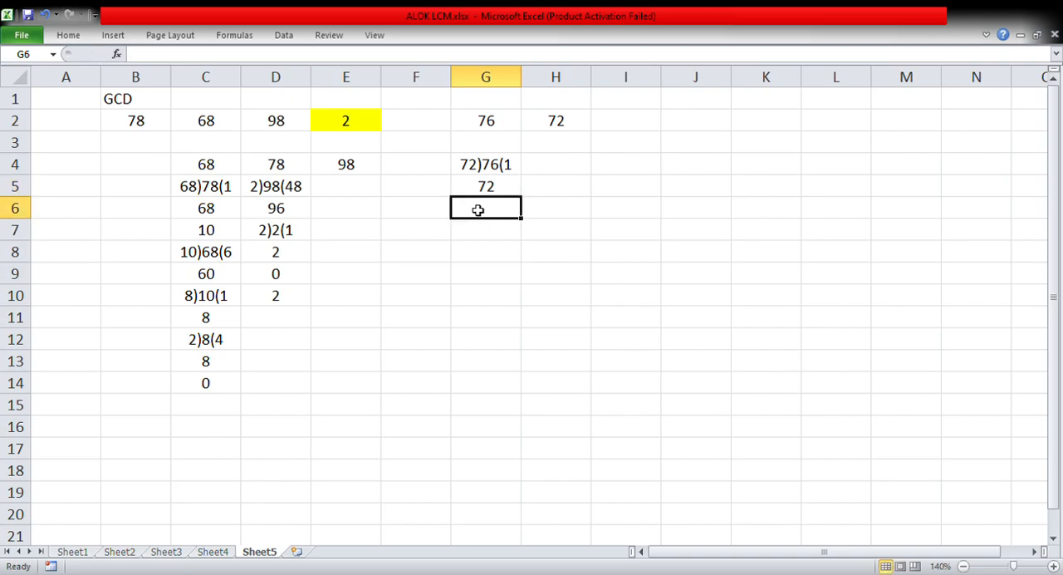
pyautogui.write('4')
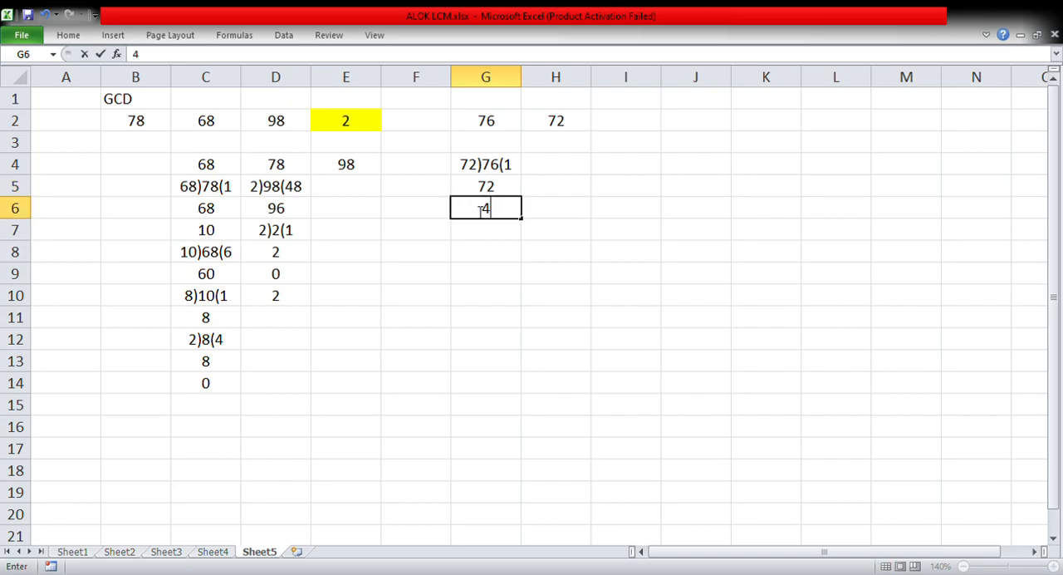
pyautogui.write(')')
pyautogui.write('72(')
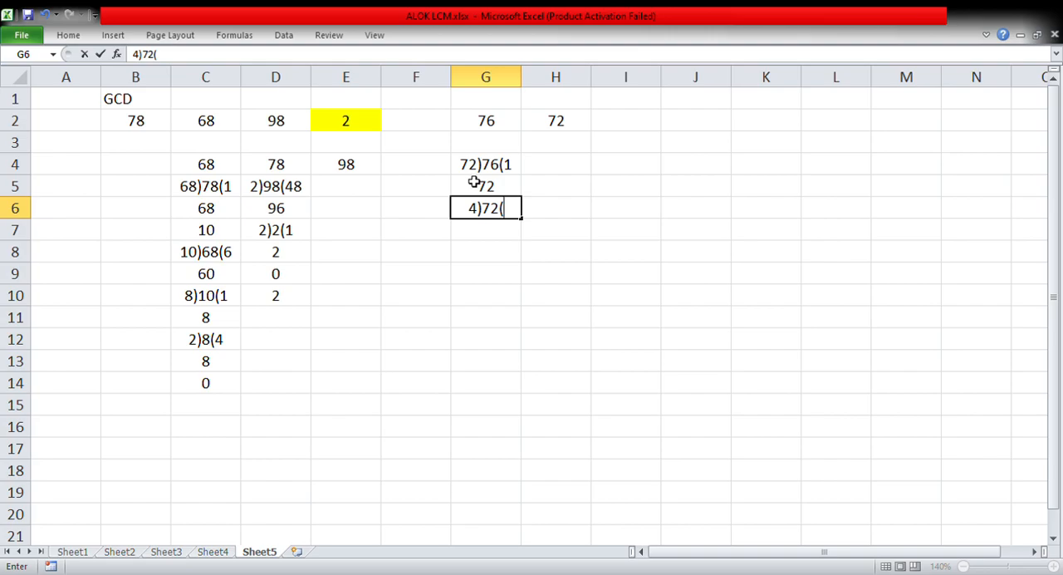
pyautogui.write('1')
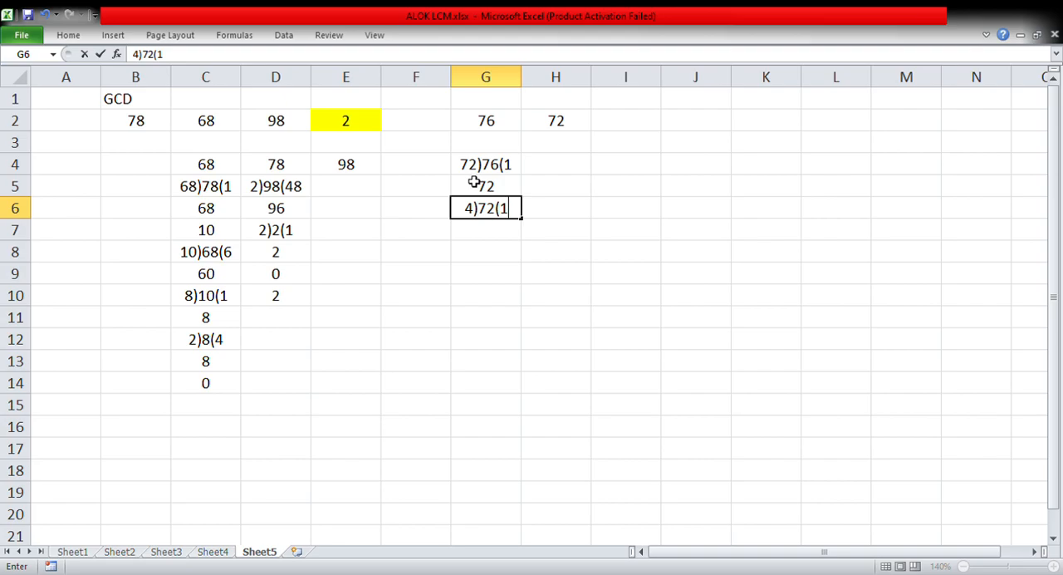
pyautogui.write('9')
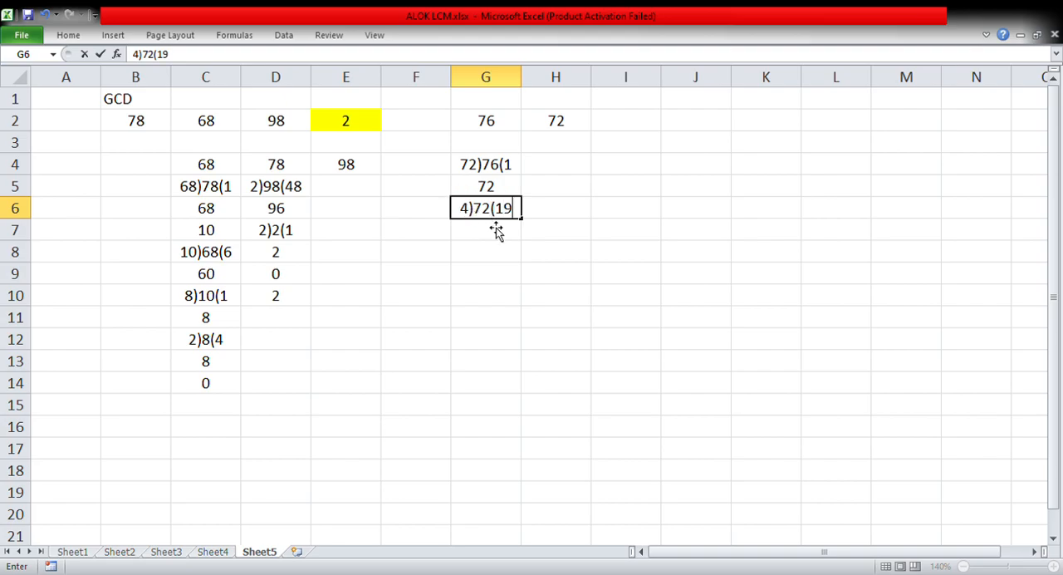
pyautogui.press('BackSpace')
pyautogui.write('9')
pyautogui.click(488, 230)
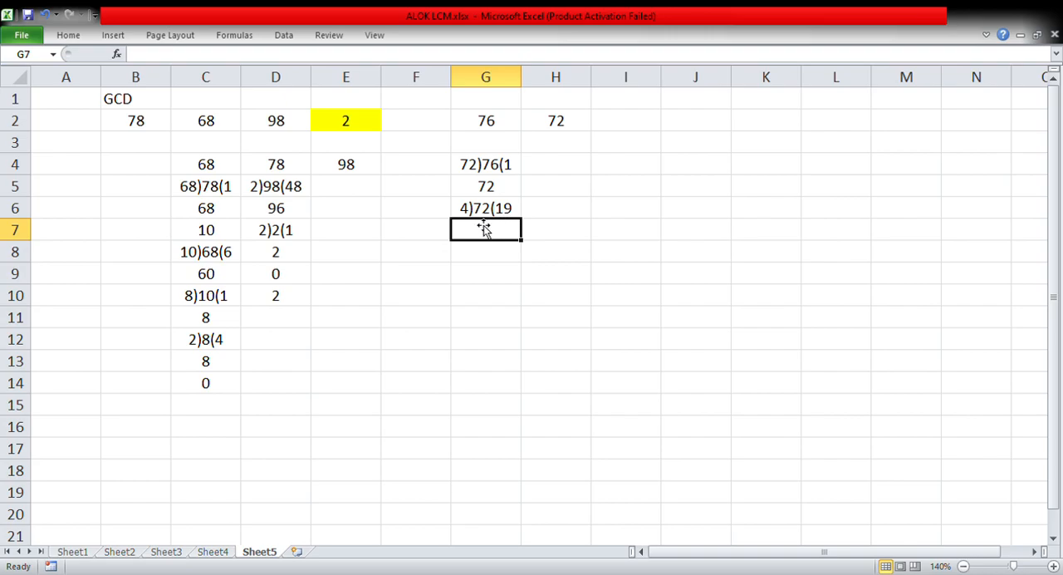
# Check the quotient's product by calculating =19*4 in the empty cell J6
pyautogui.click(683, 218)
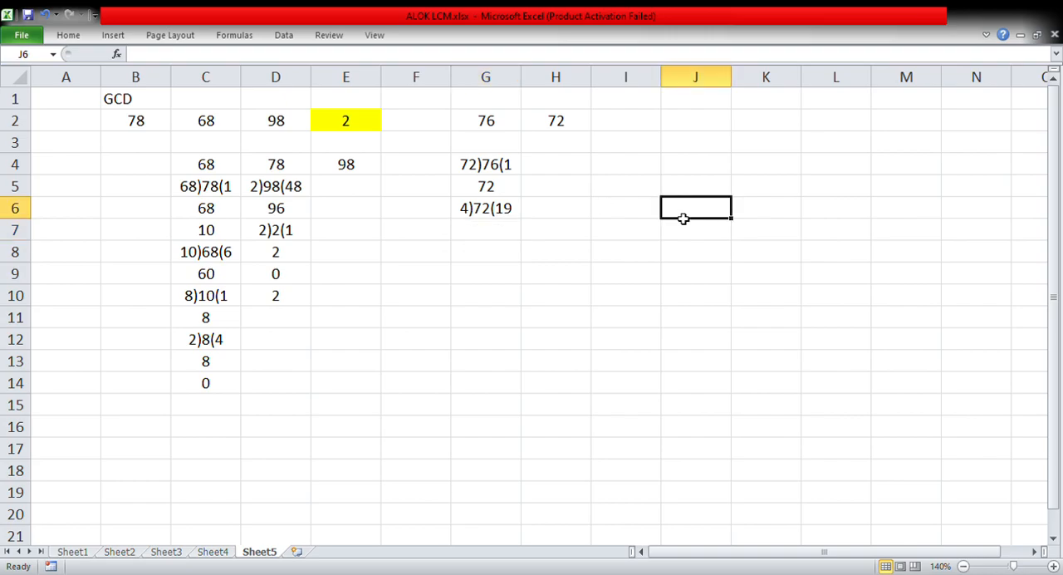
pyautogui.write('=19')
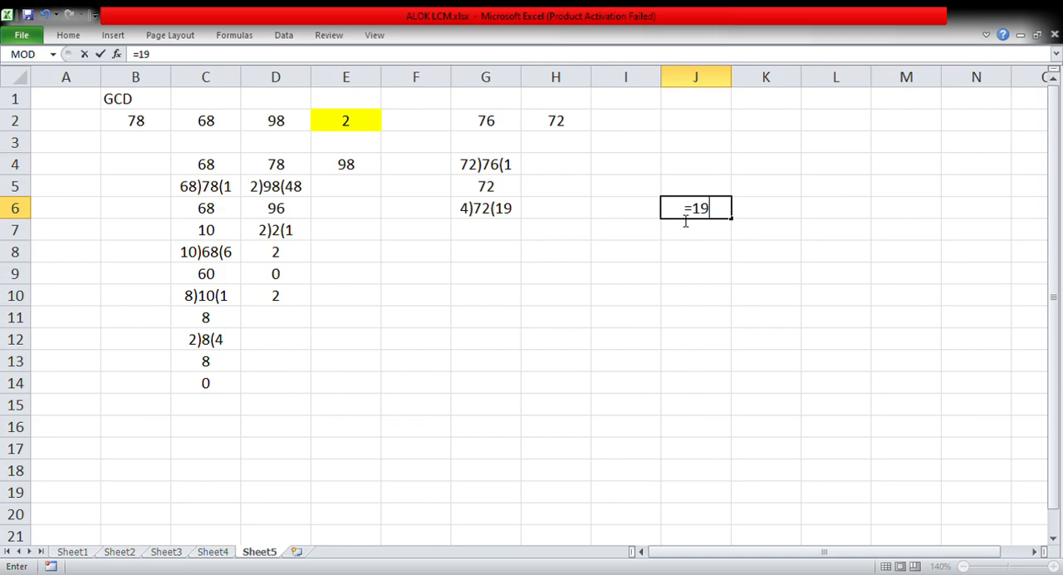
pyautogui.write('*4')
pyautogui.press('Return')
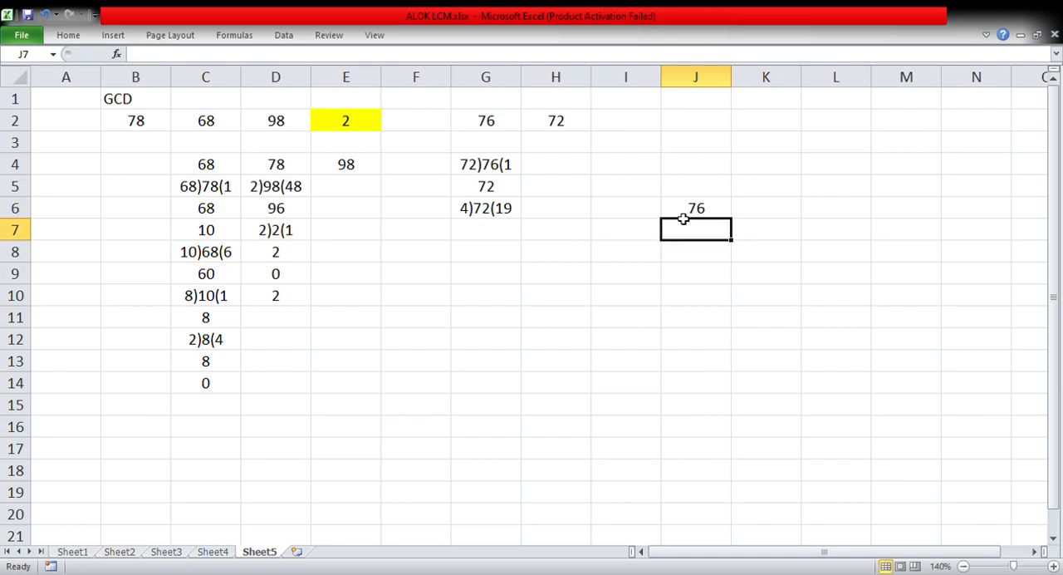
# Correct the quotient of the division in cell G6 so that it reads 4)72(18
pyautogui.click(517, 218)
pyautogui.doubleClick(518, 217)
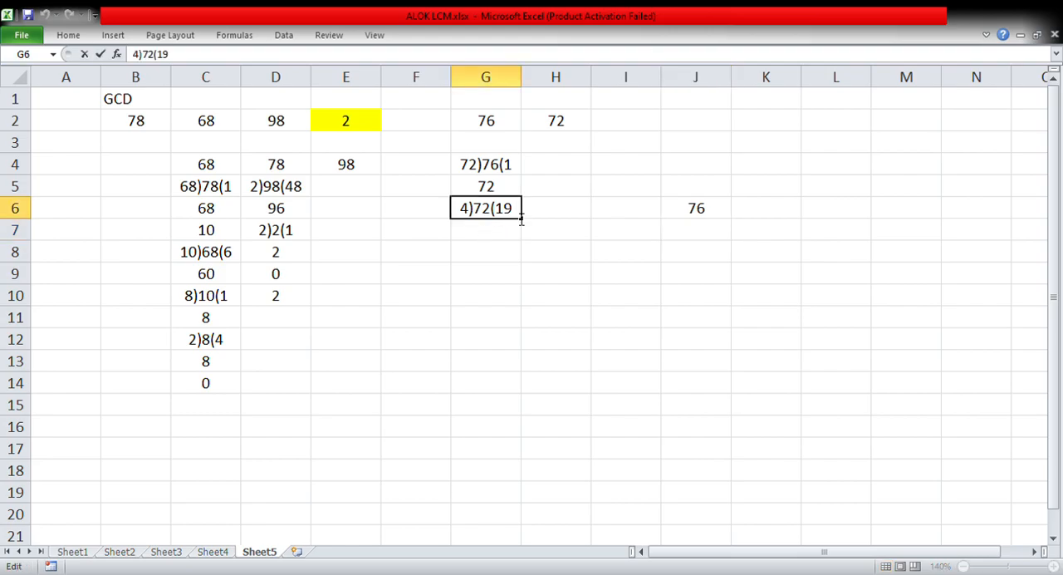
pyautogui.press('BackSpace')
pyautogui.write('8')
# Complete the second division with the product 72 in G7, the remainder 0 in G8 and the resulting divisor 4 in G9
pyautogui.click(481, 229)
pyautogui.doubleClick(486, 231)
pyautogui.write('72')
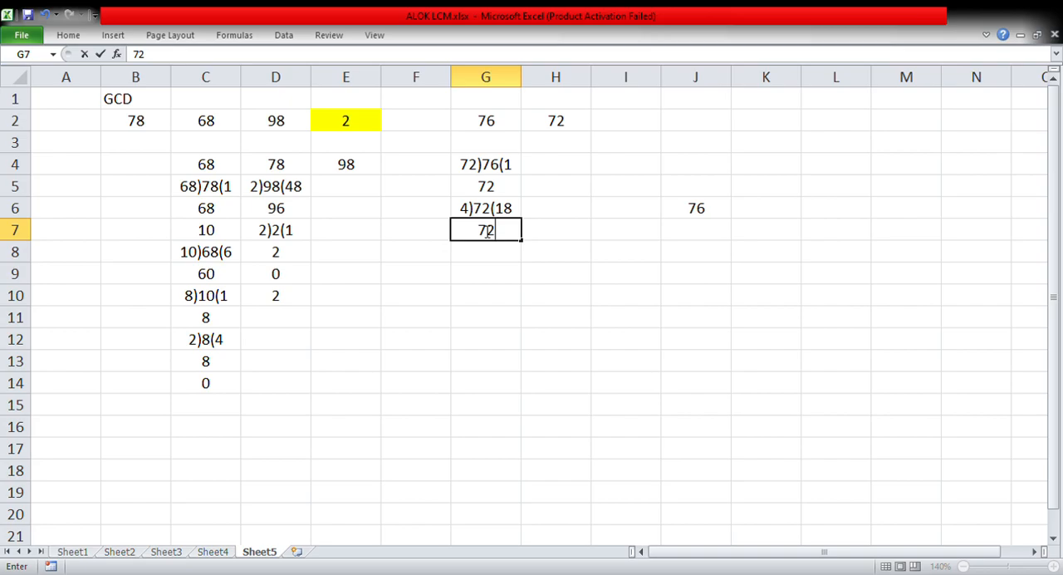
pyautogui.press('Return')
pyautogui.write('0')
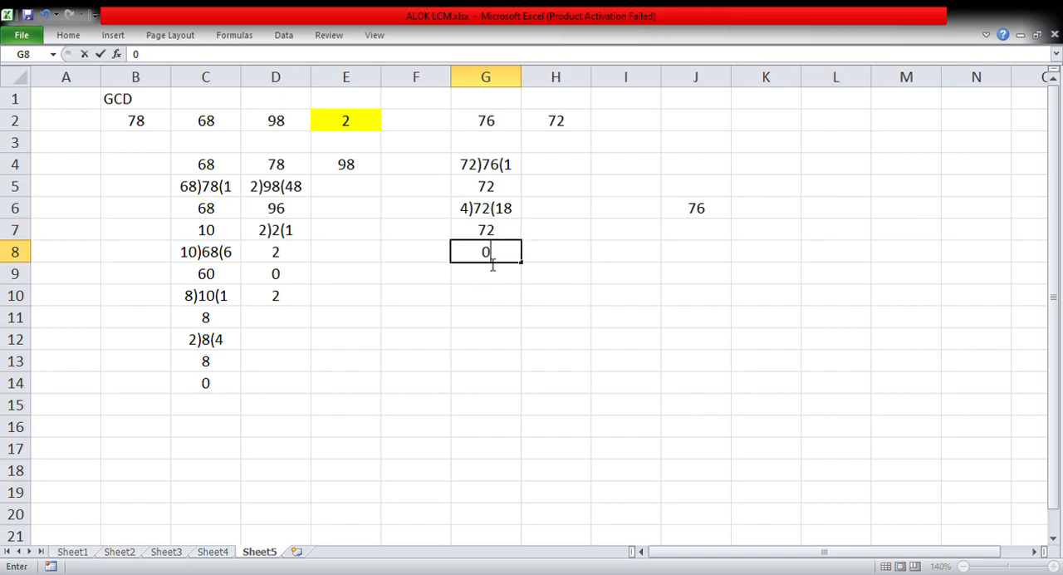
pyautogui.moveTo(487, 281)
pyautogui.mouseDown()
pyautogui.moveTo(484, 225)
pyautogui.moveTo(485, 295)
pyautogui.moveTo(485, 283)
pyautogui.mouseUp()
pyautogui.write('4')
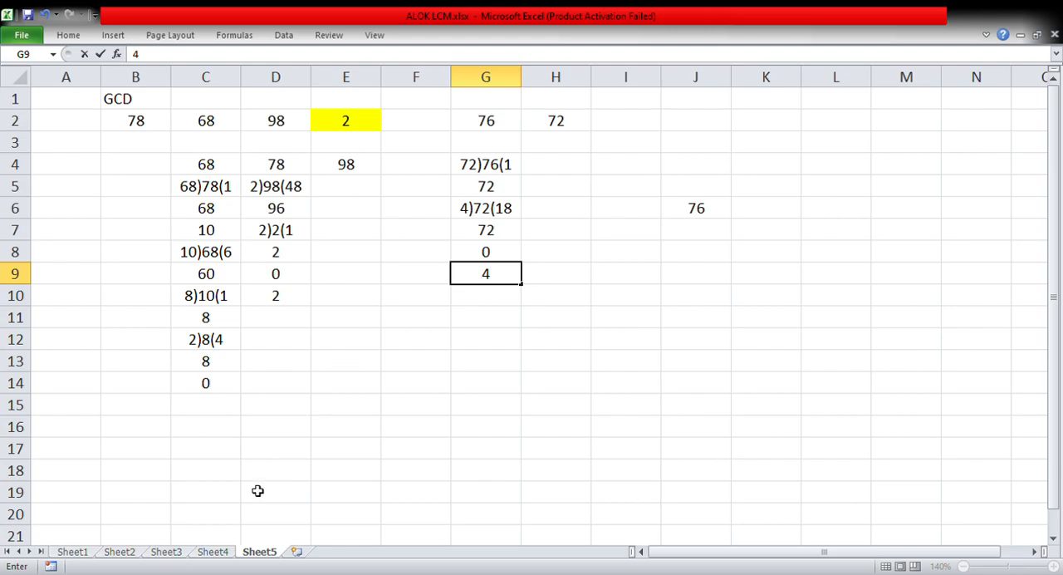
# Compare the manual result for 76 and 72 with the GCD table on Sheet4, and return to Sheet5
pyautogui.click(214, 552)
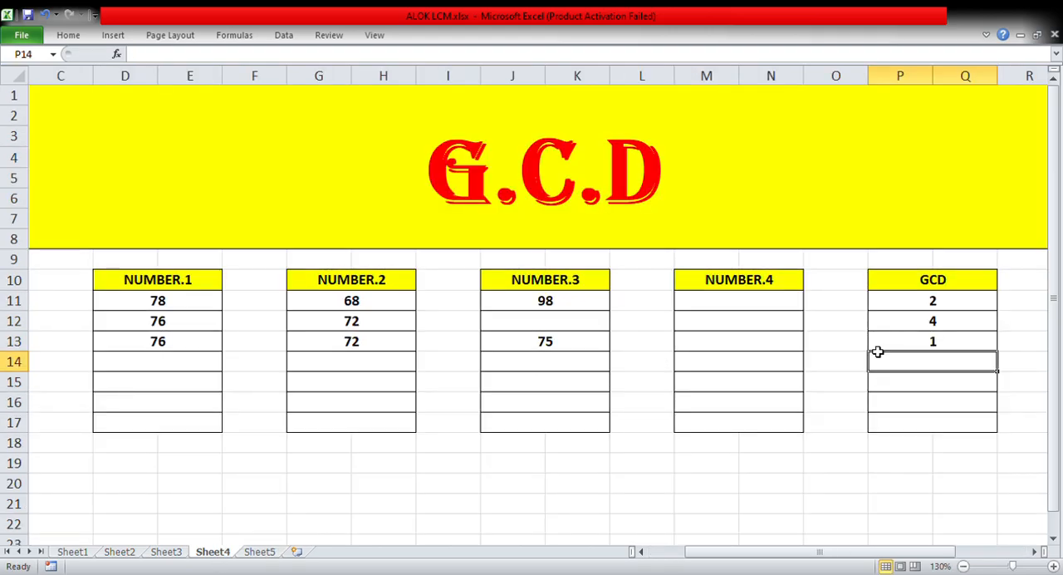
pyautogui.click(260, 552)
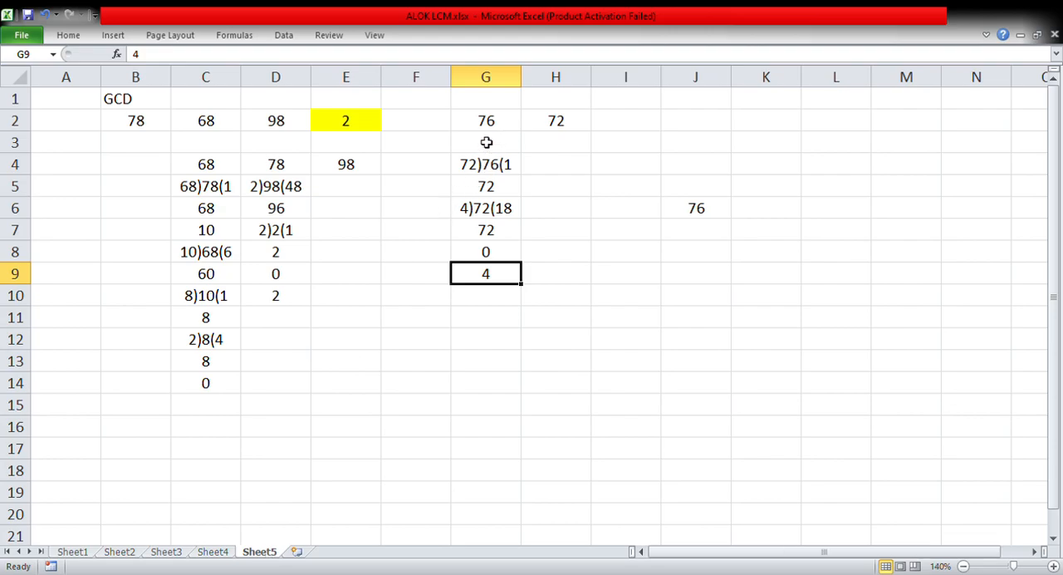
pyautogui.click(553, 217)
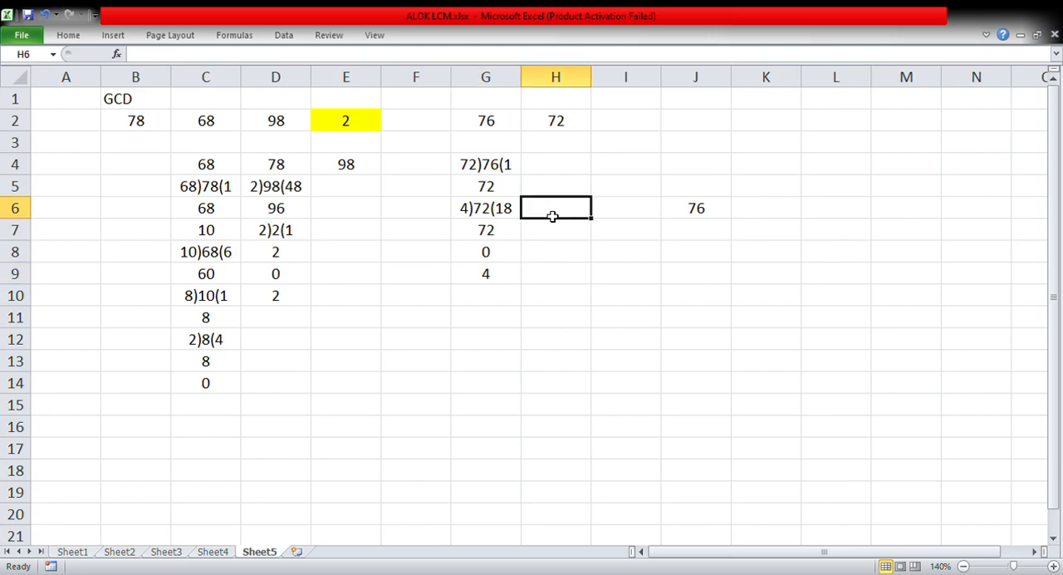